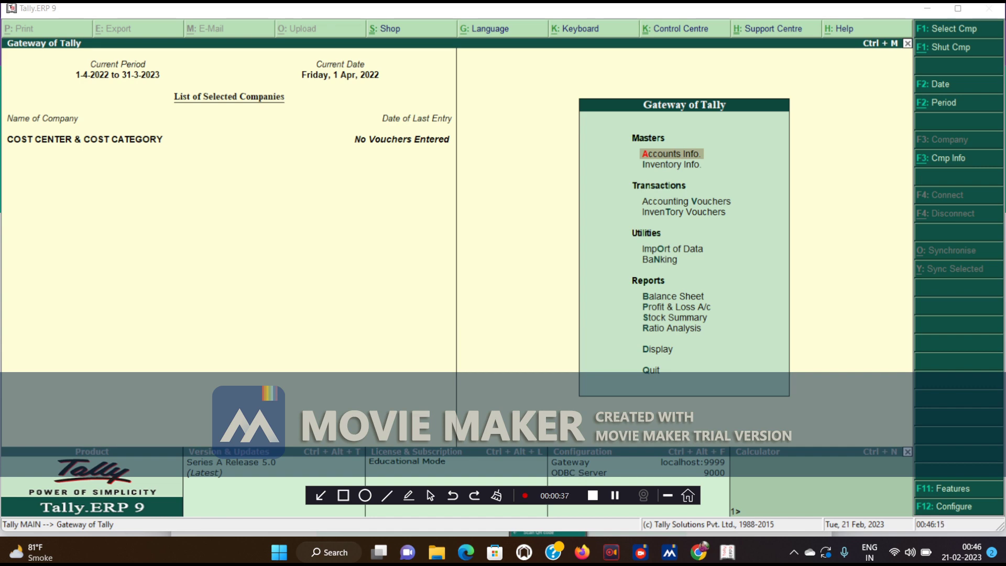
# - Enable Maintain cost centres in the company's accounting features
pyautogui.press('F11')
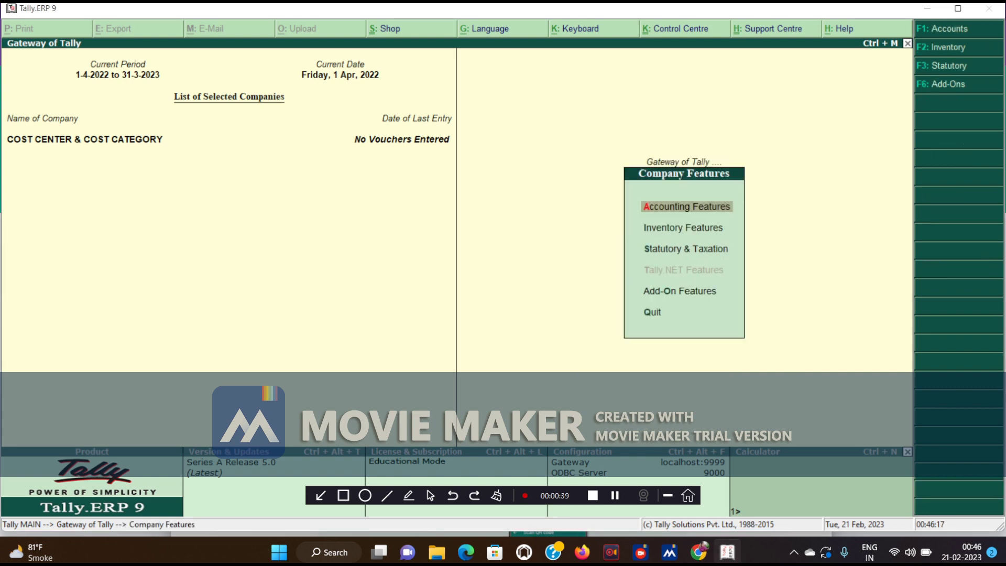
pyautogui.press('Return')
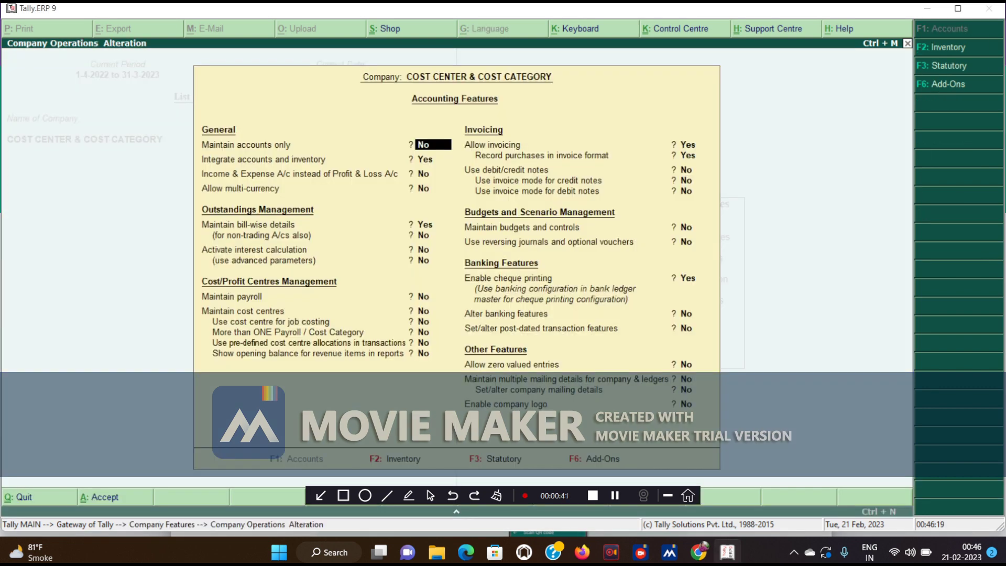
pyautogui.press('Return')
pyautogui.press('Return')
pyautogui.press('Return')
pyautogui.press('Return')
pyautogui.press('Return')
pyautogui.press('Return')
pyautogui.press('Return')
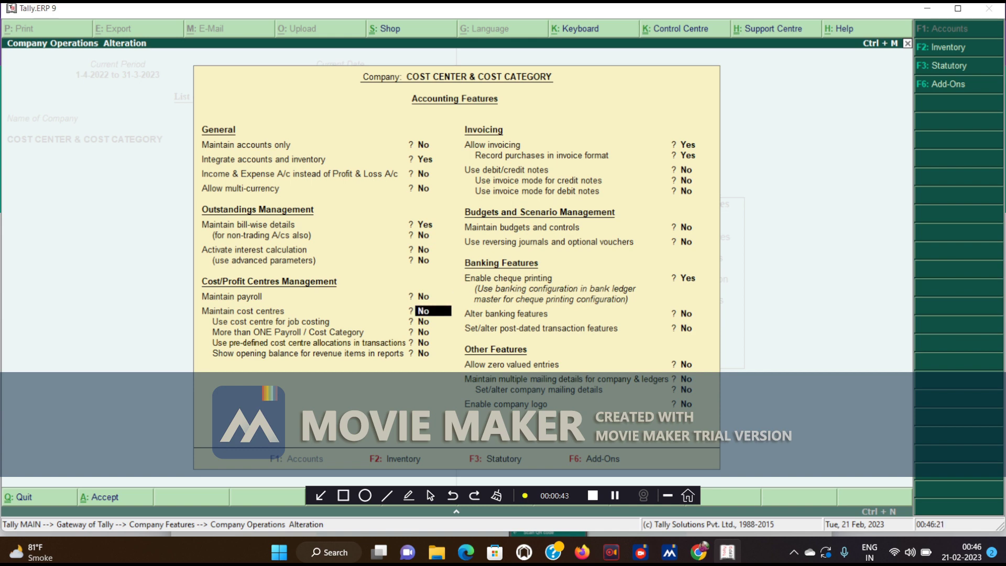
pyautogui.press('y')
pyautogui.press('Return')
# - Set More than ONE Payroll / Cost Category to Yes, leave the remaining accounting features as they are, and save
pyautogui.press('Return')
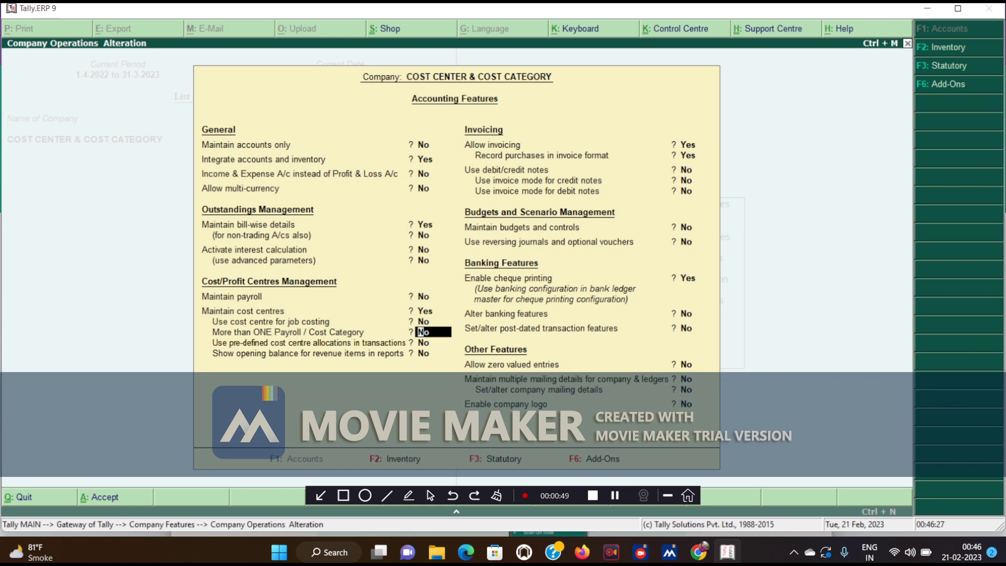
pyautogui.press('y')
pyautogui.press('Return')
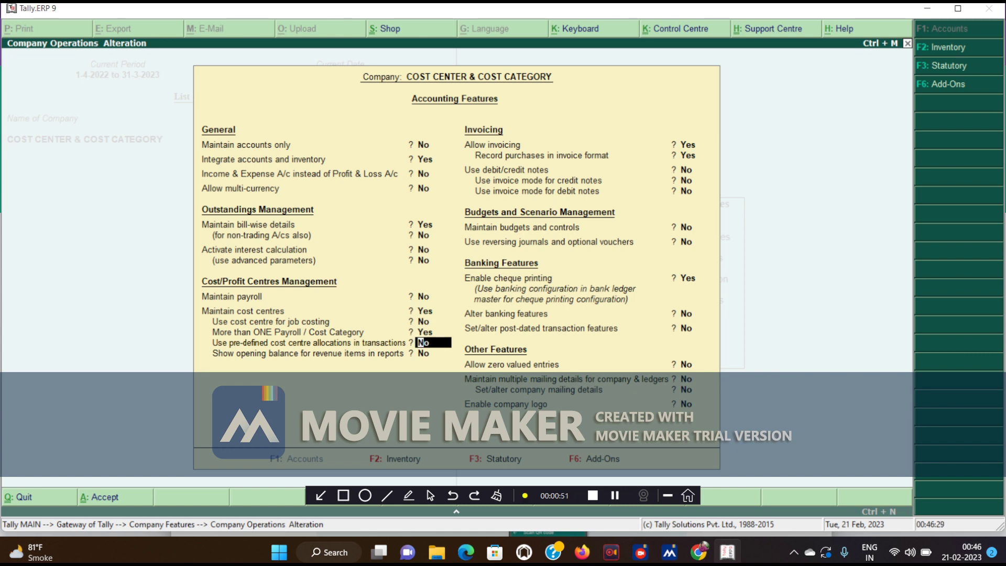
pyautogui.press('Return')
pyautogui.press('Return')
pyautogui.press('Return')
pyautogui.press('Return')
pyautogui.press('Return')
pyautogui.press('Return')
pyautogui.press('Return')
pyautogui.press('Return')
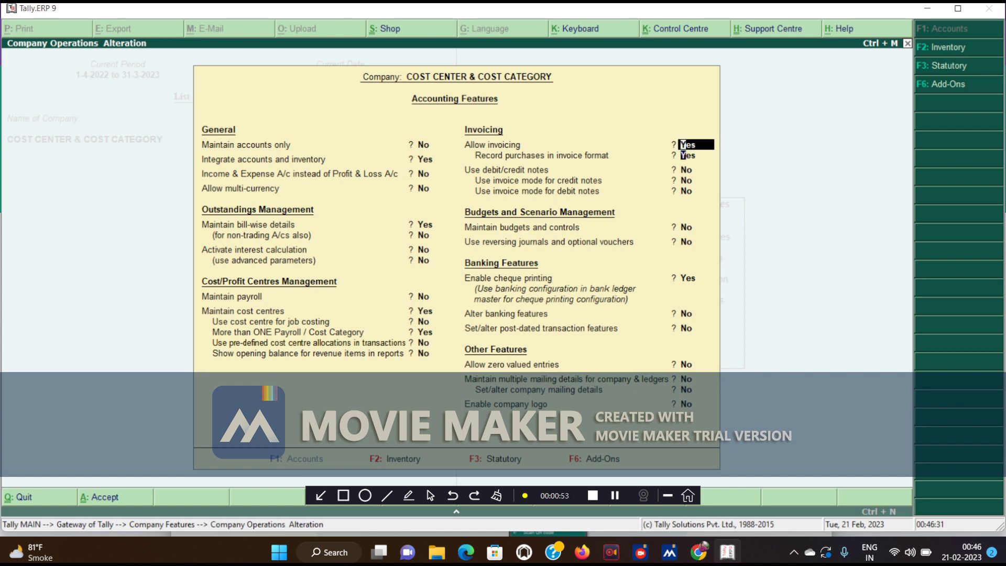
pyautogui.press('Return')
pyautogui.press('Return')
pyautogui.press('Return')
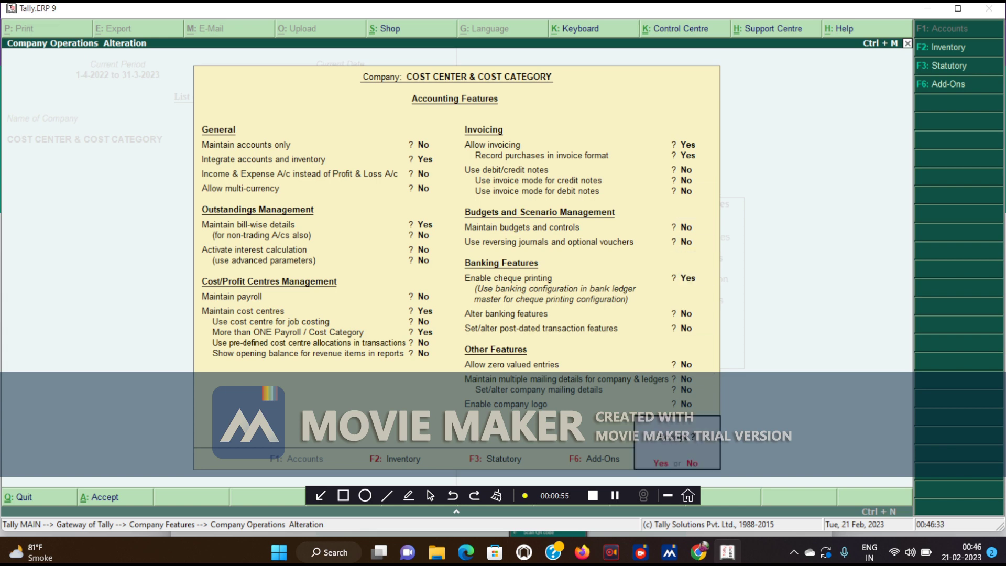
pyautogui.press('Return')
pyautogui.press('Escape')
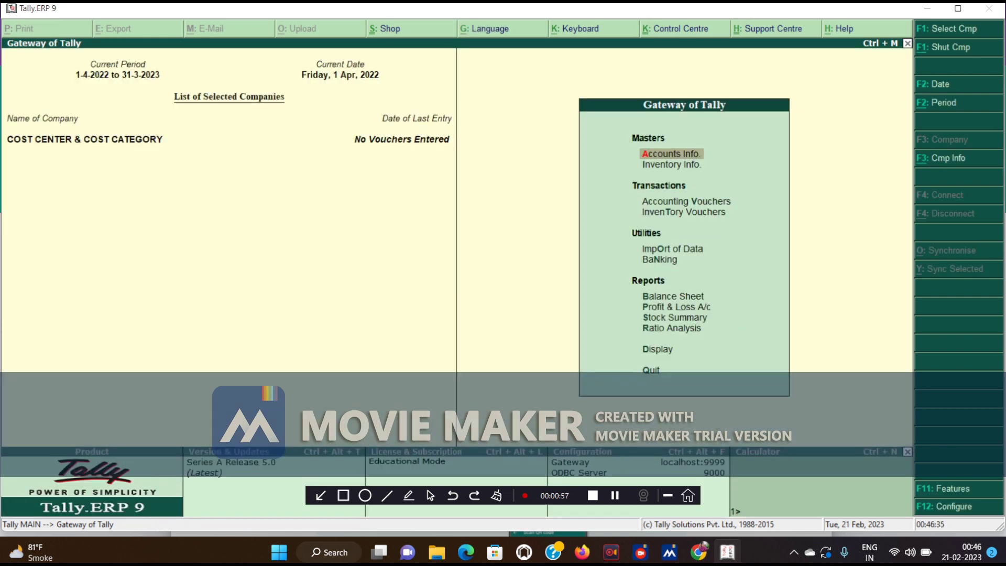
# - Create a single cost category named ANDHERI with the default revenue and non-revenue allocation settings
pyautogui.press('Return')
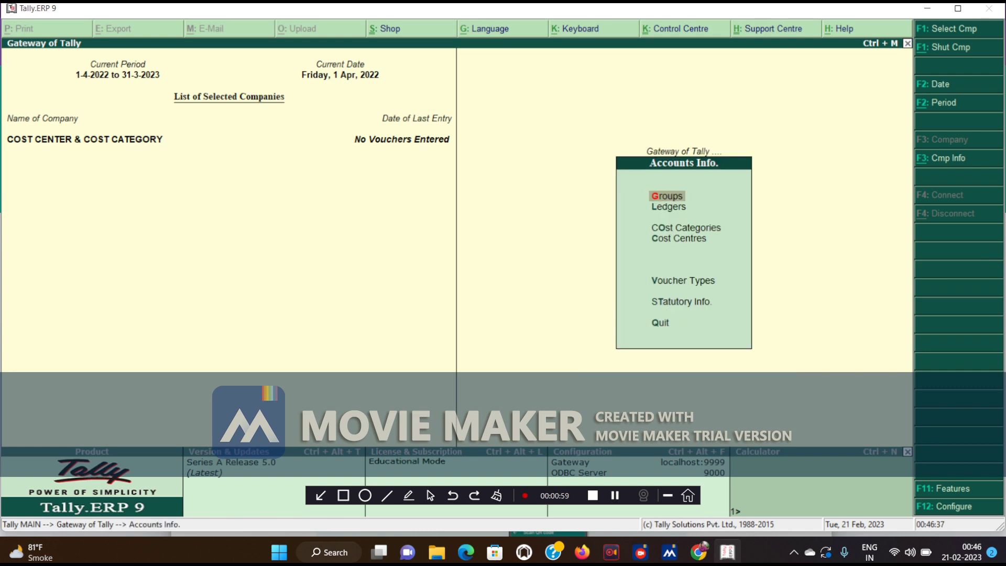
pyautogui.press('Down')
pyautogui.press('Down')
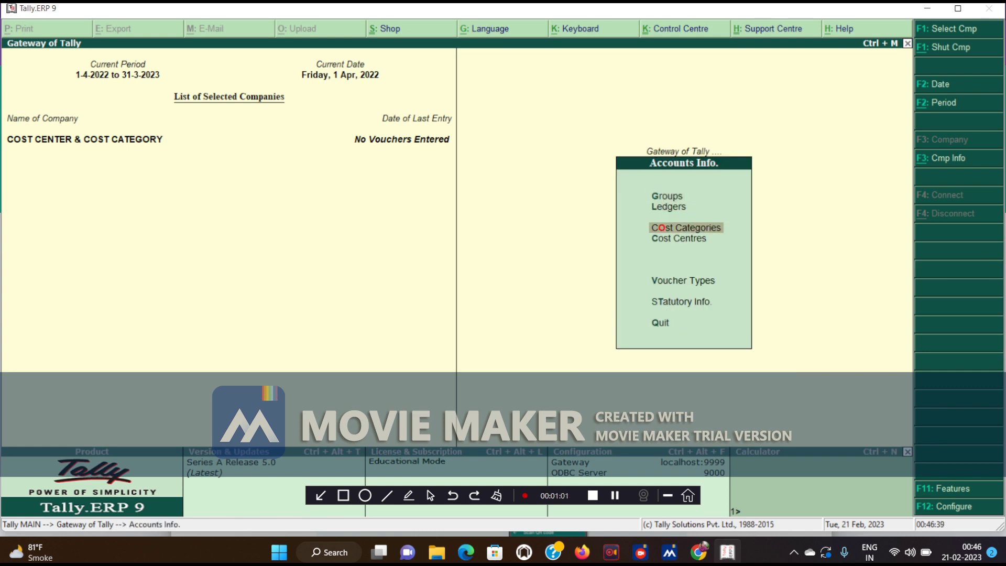
pyautogui.press('Return')
pyautogui.press('Return')
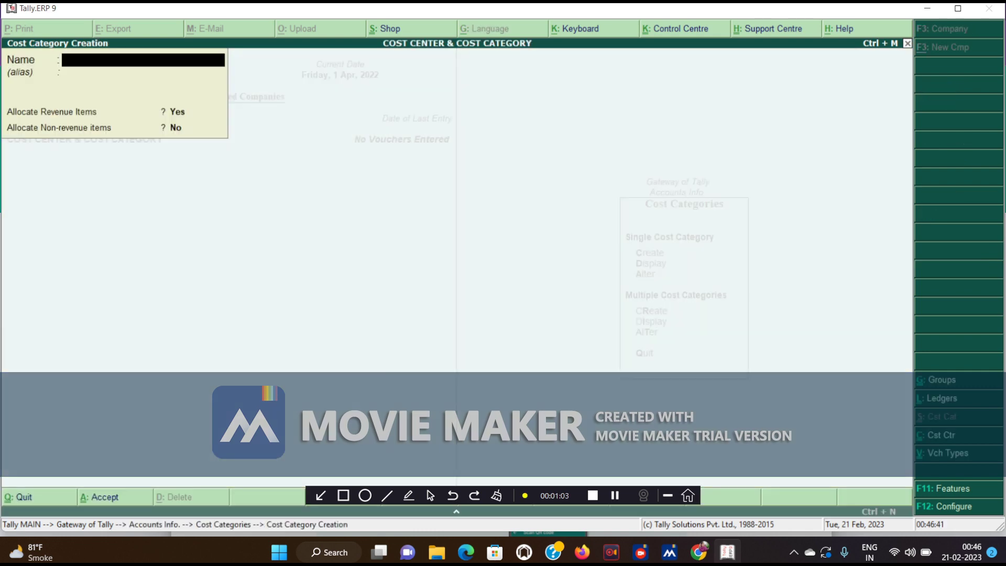
pyautogui.write('ANDHERI')
pyautogui.press('Return')
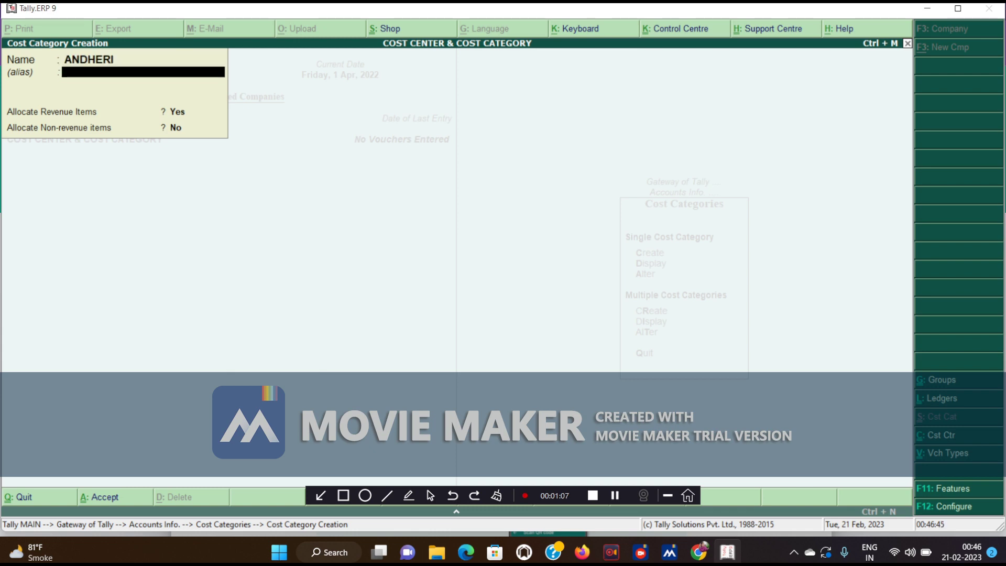
pyautogui.press('Return')
pyautogui.press('Return')
pyautogui.press('Return')
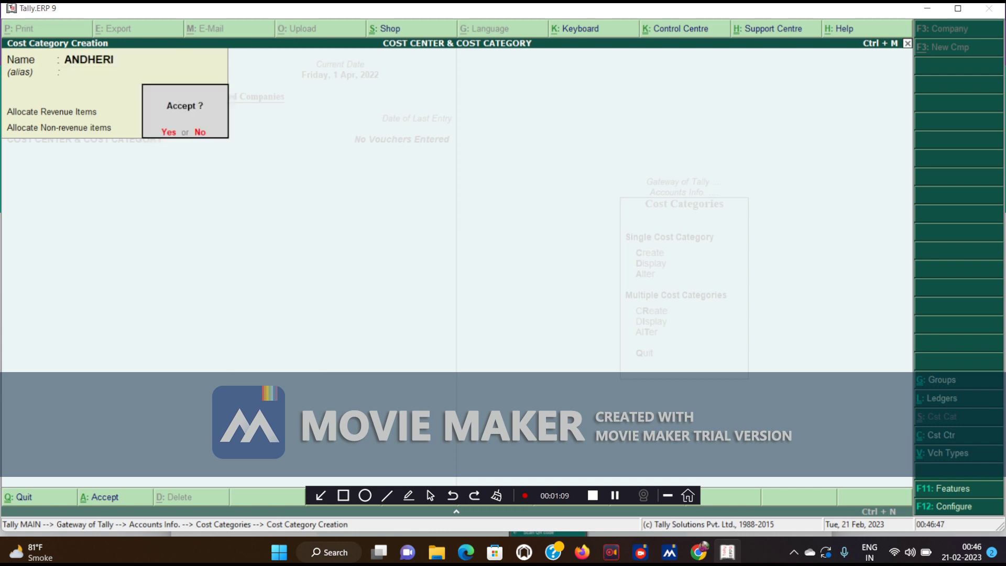
pyautogui.press('Return')
# - Create a second cost category named BANDRA with the default allocation settings and close cost category creation
pyautogui.write('BANDRA')
pyautogui.press('Return')
pyautogui.press('Return')
pyautogui.press('Return')
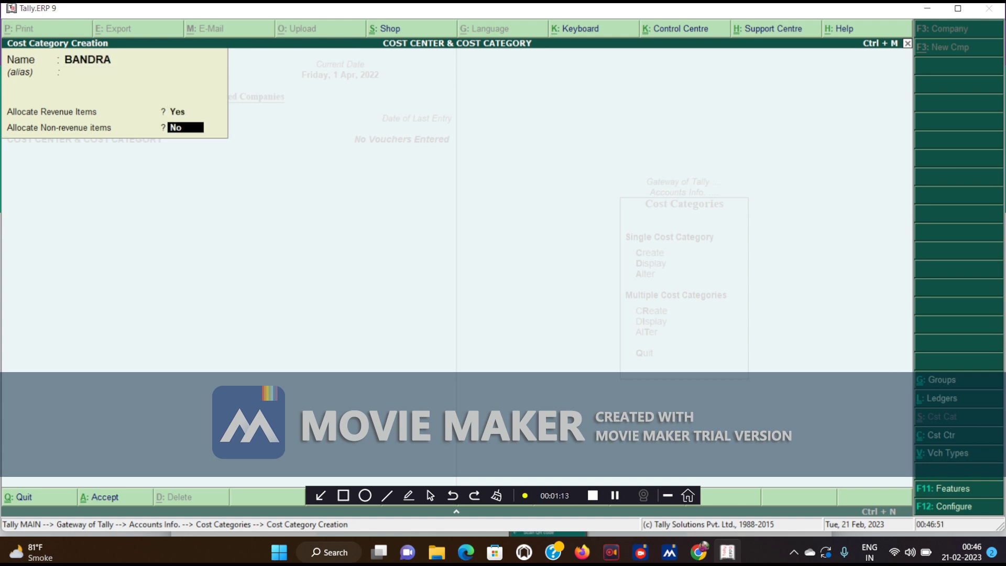
pyautogui.press('Return')
pyautogui.press('Return')
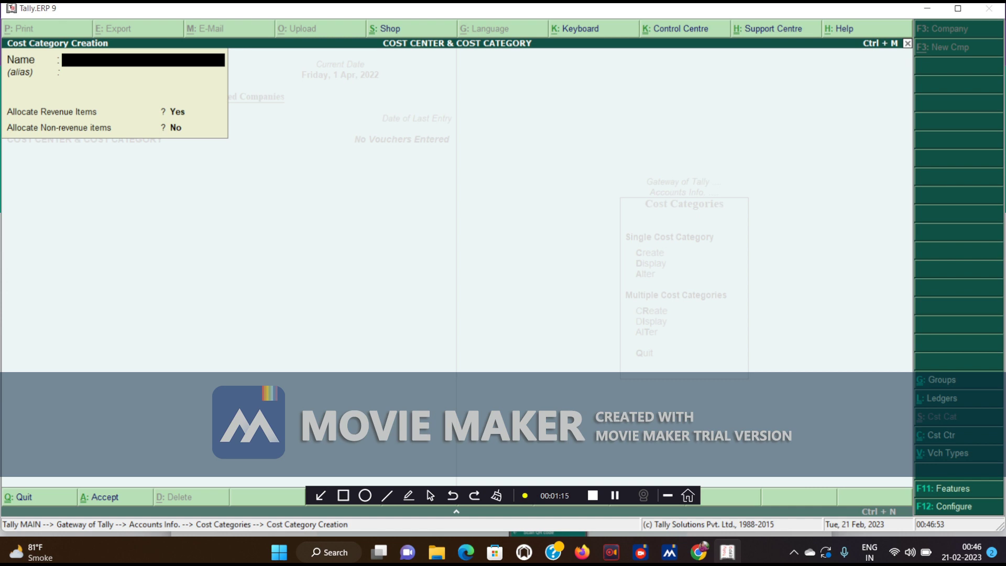
pyautogui.press('Escape')
pyautogui.press('Escape')
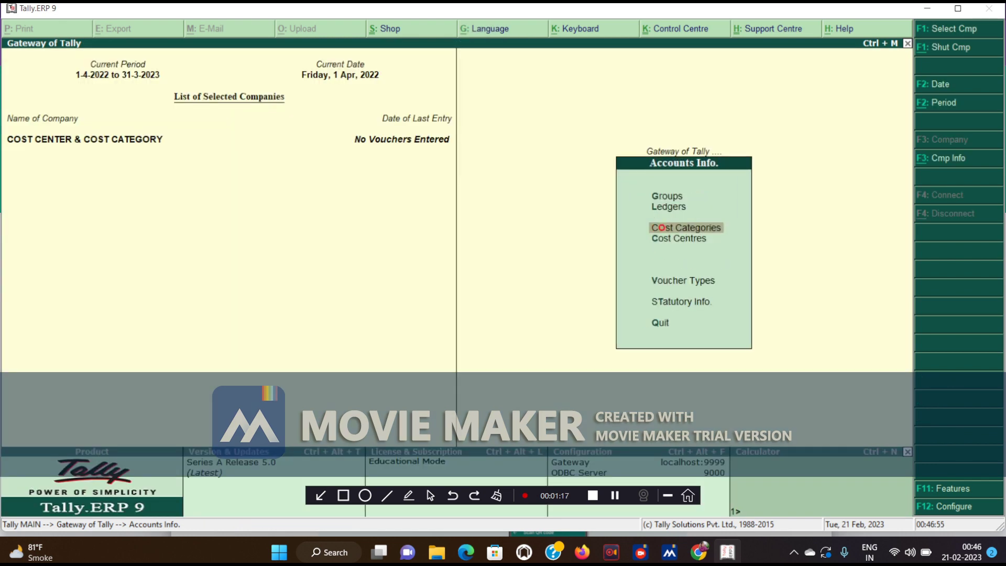
# - Create two single cost centres under the ANDHERI category, each with an employee's first name, kept under Primary
pyautogui.press('Down')
pyautogui.press('Return')
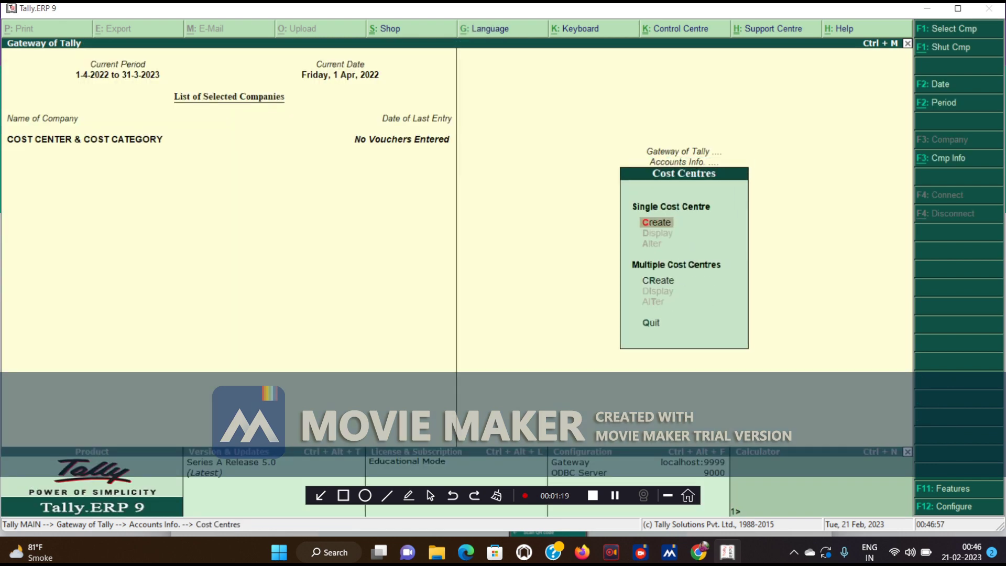
pyautogui.press('Return')
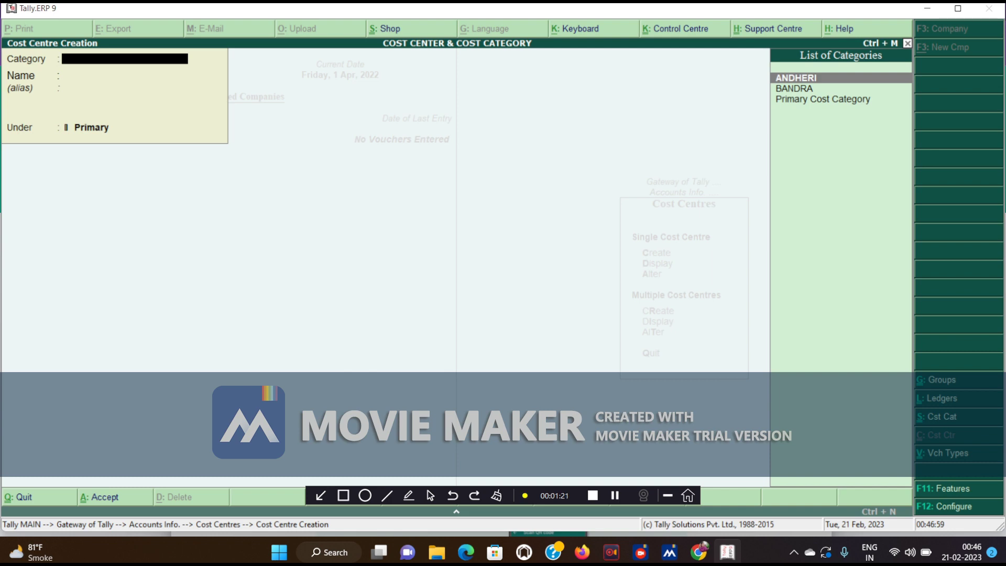
pyautogui.press('Return')
pyautogui.write('RITA')
pyautogui.press('BackSpace')
pyautogui.press('BackSpace')
pyautogui.press('BackSpace')
pyautogui.press('BackSpace')
pyautogui.write('SIYA')
pyautogui.press('BackSpace')
pyautogui.press('BackSpace')
pyautogui.press('BackSpace')
pyautogui.press('BackSpace')
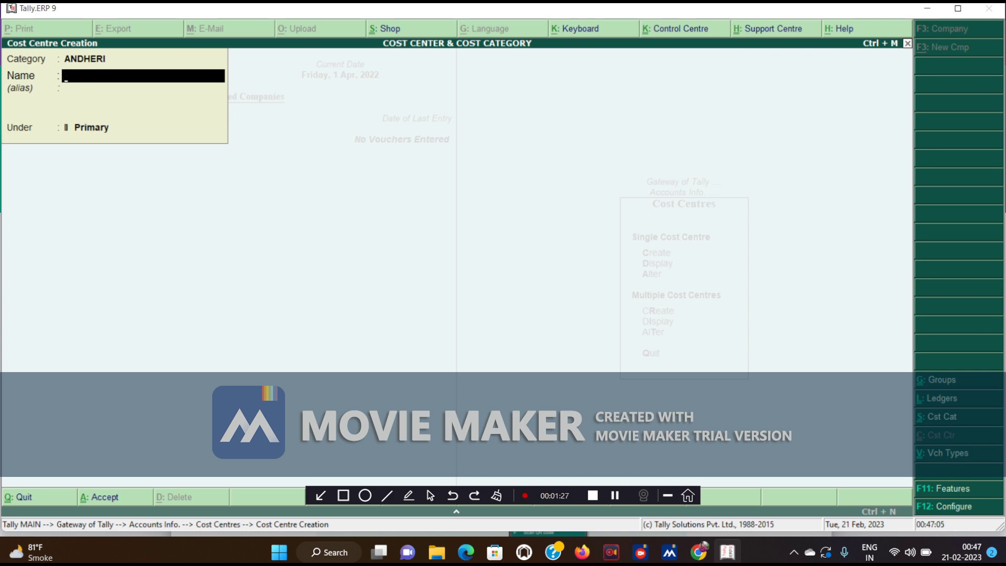
# - Create a cost centre with an employee's name under the BANDRA category and return to the Gateway of Tally
pyautogui.press('BackSpace')
pyautogui.write('BA')
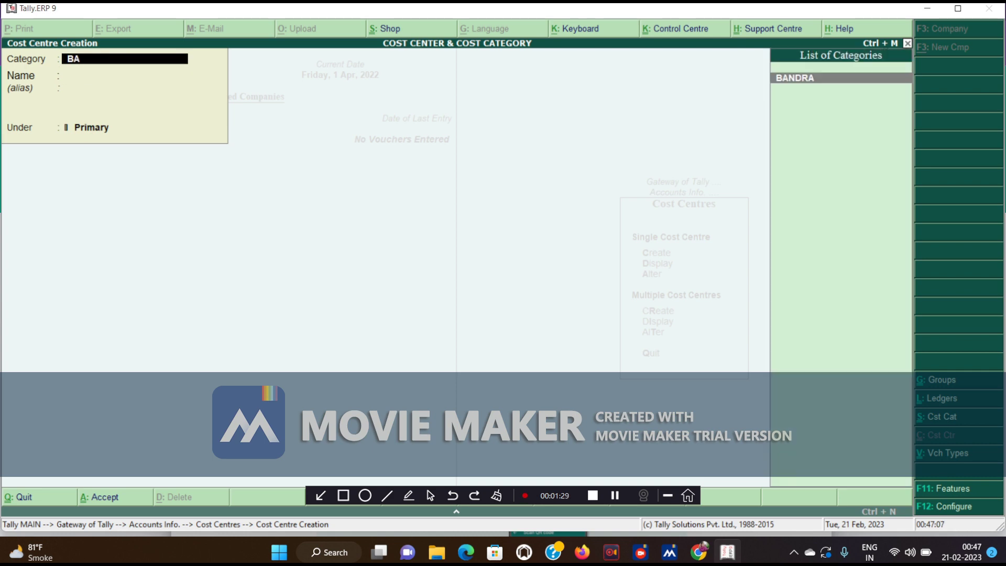
pyautogui.press('Return')
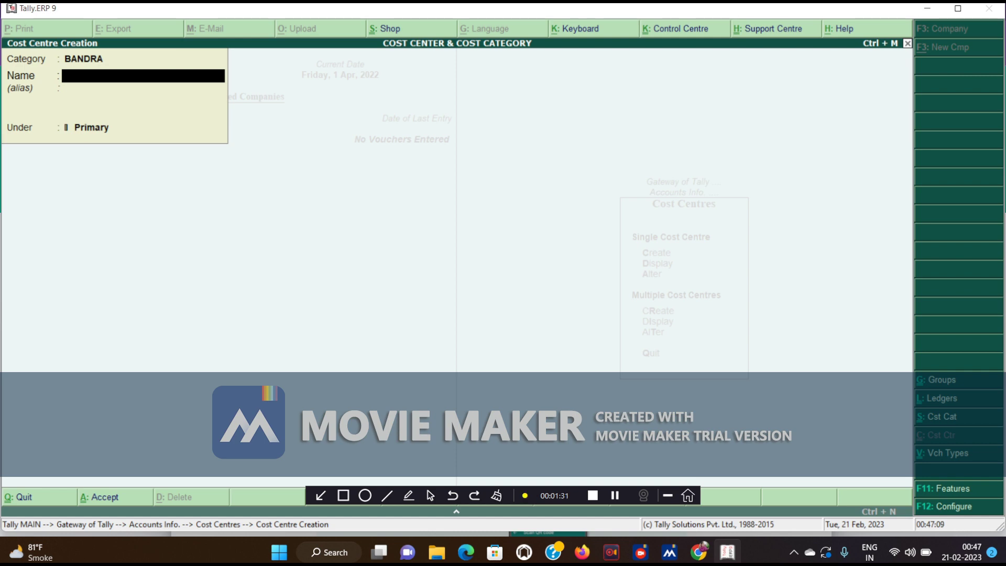
pyautogui.write('SARFARAZ')
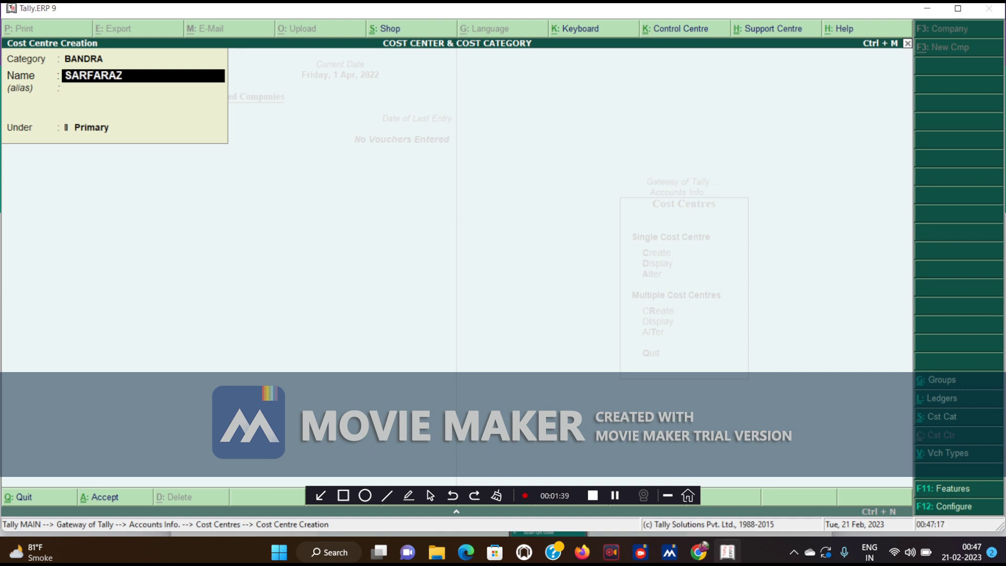
pyautogui.press('BackSpace')
pyautogui.press('BackSpace')
pyautogui.press('BackSpace')
pyautogui.press('BackSpace')
pyautogui.press('BackSpace')
pyautogui.press('BackSpace')
pyautogui.press('BackSpace')
pyautogui.press('BackSpace')
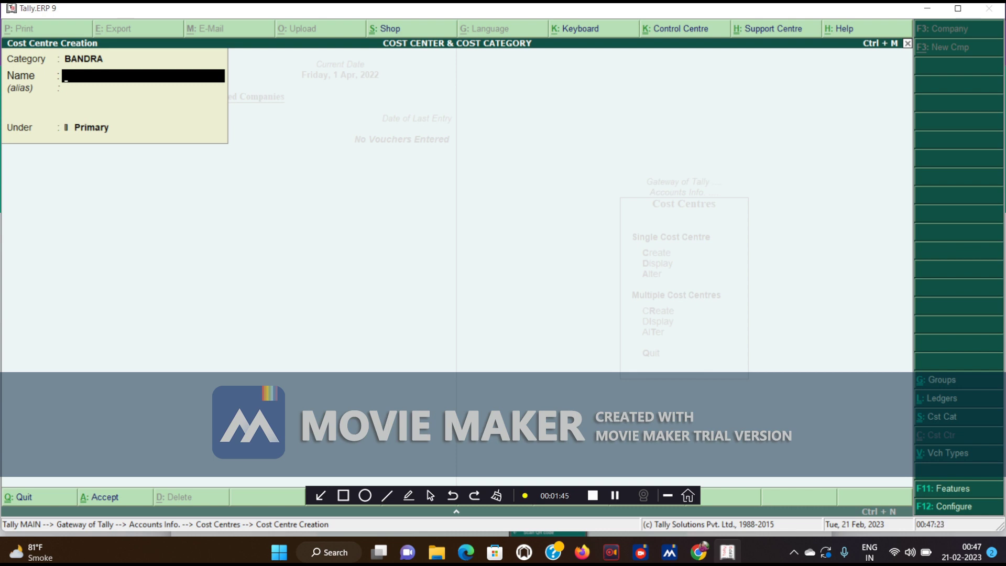
pyautogui.press('Escape')
pyautogui.press('Return')
pyautogui.press('Escape')
pyautogui.press('Escape')
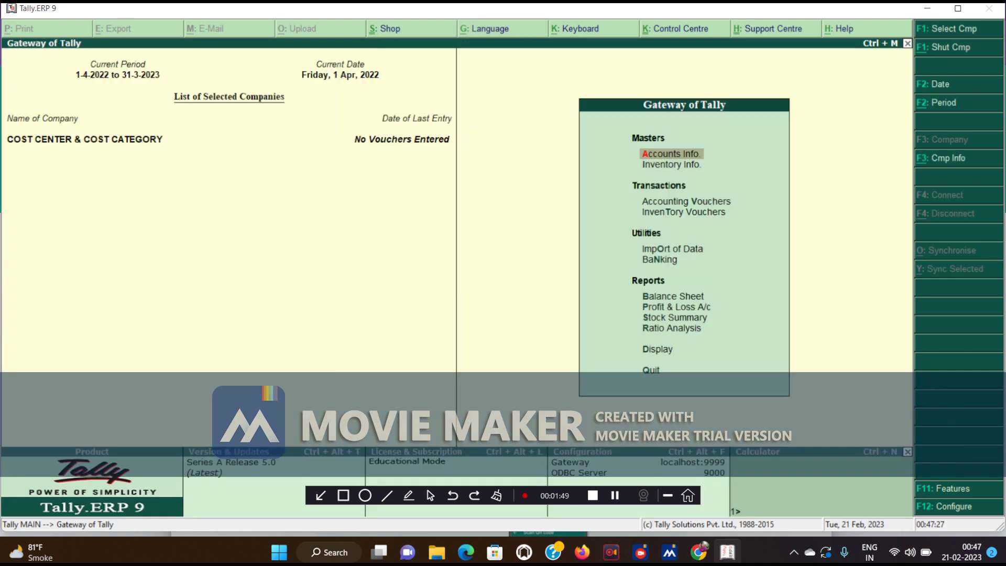
# - Start a payment voucher and create a SALARY ledger for it under Indirect Expenses with cost centres applicable
pyautogui.press('Down')
pyautogui.press('Down')
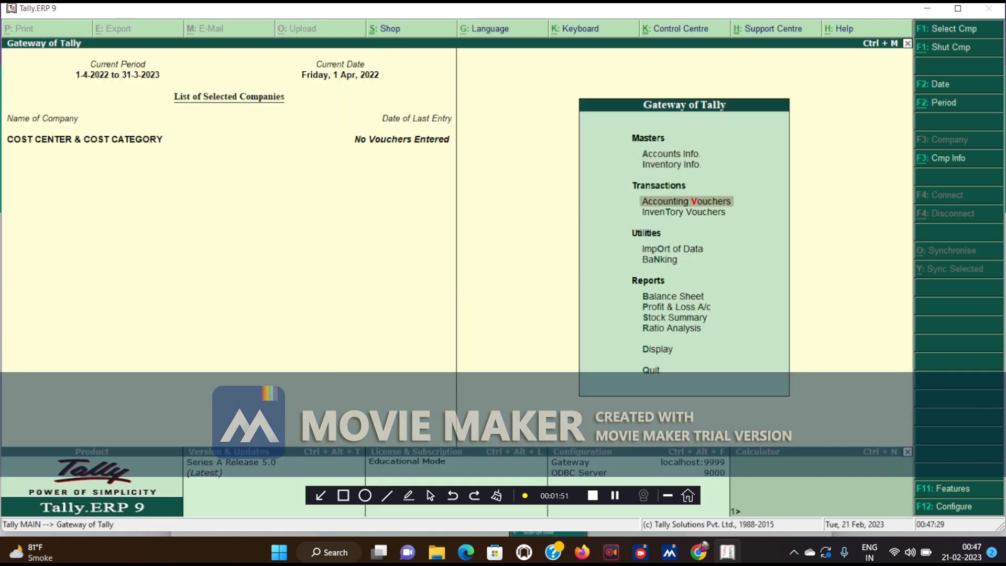
pyautogui.press('Return')
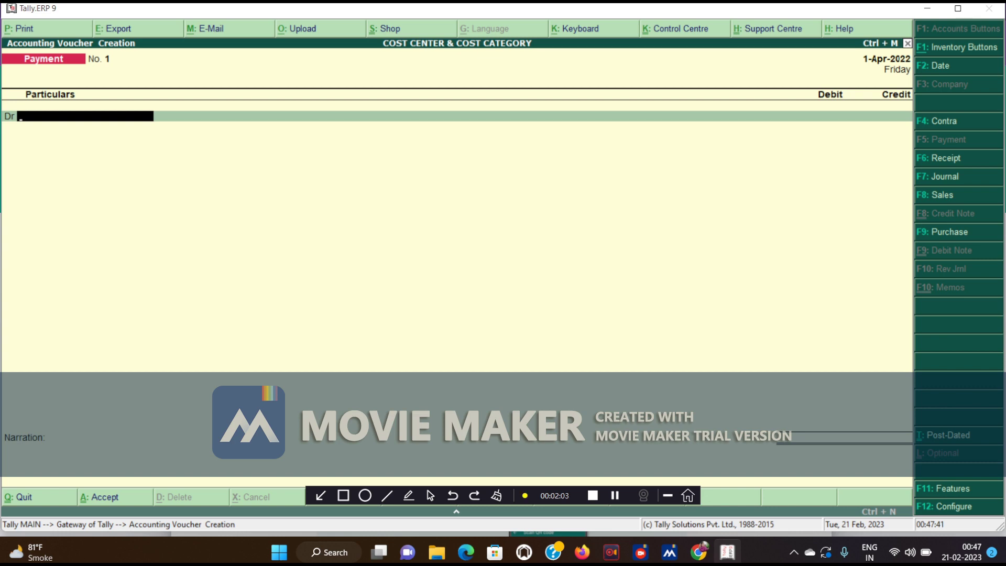
pyautogui.hotkey('alt', 'c')
pyautogui.write('SALARY')
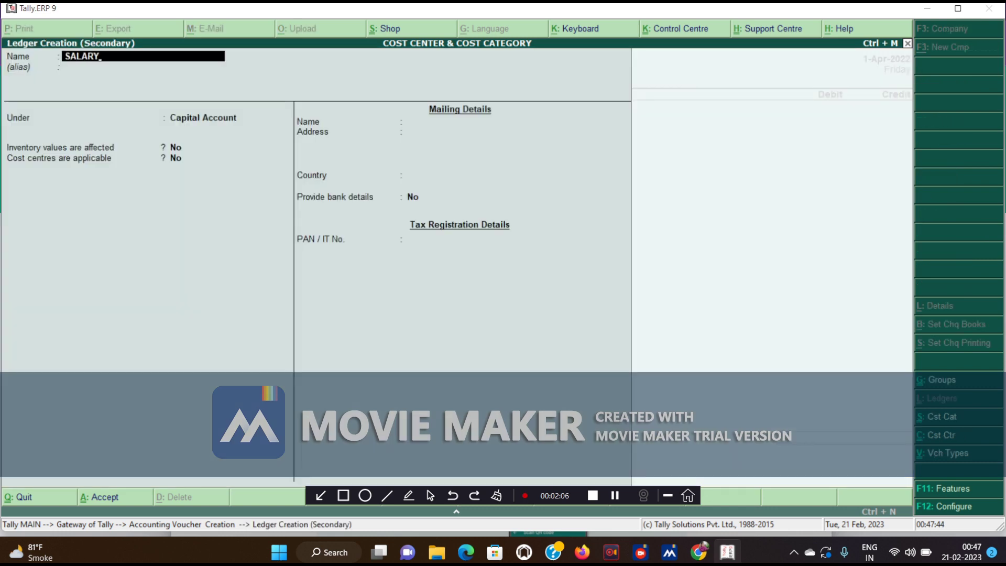
pyautogui.press('Return')
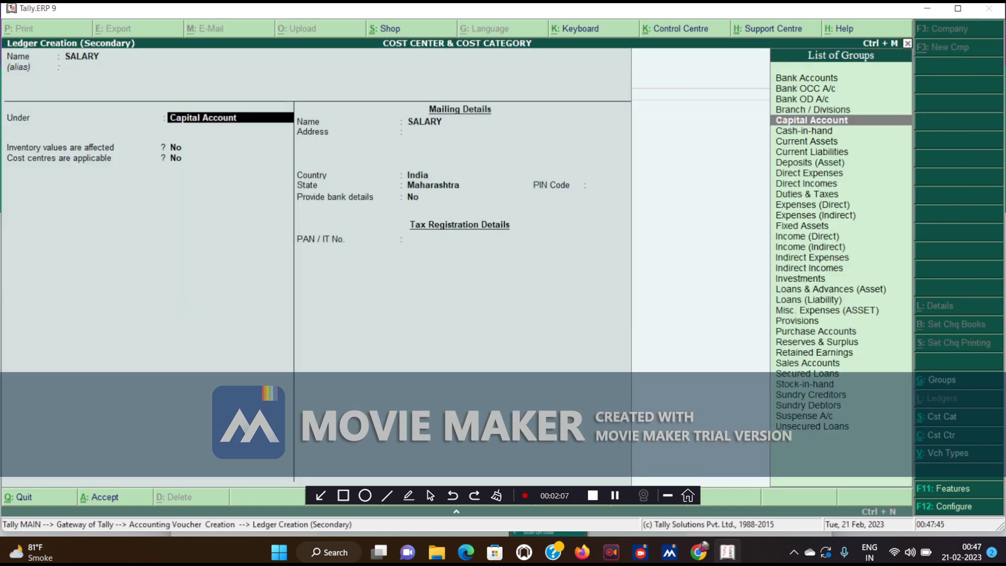
pyautogui.write('IN')
pyautogui.press('Down')
pyautogui.press('Down')
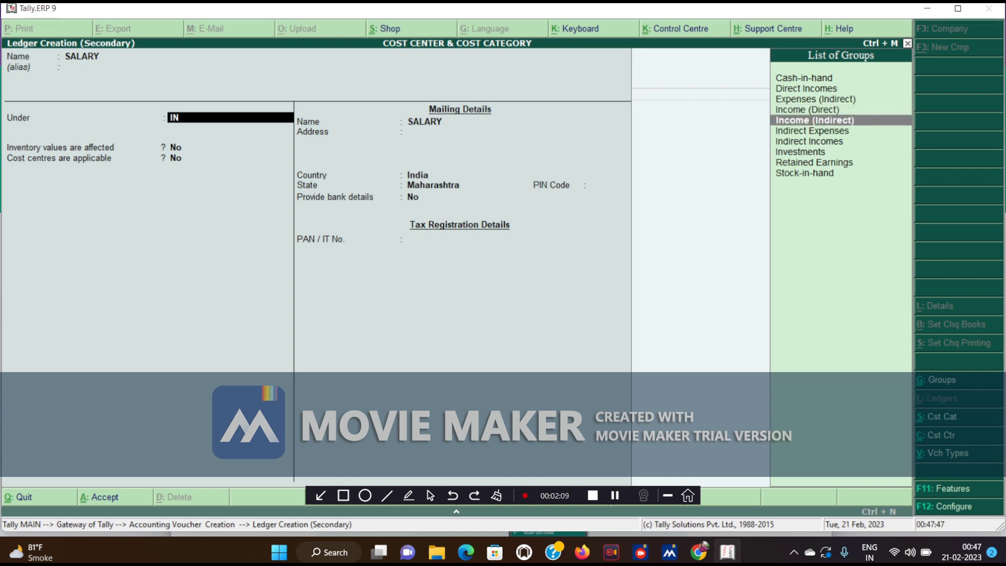
pyautogui.press('Return')
pyautogui.press('Return')
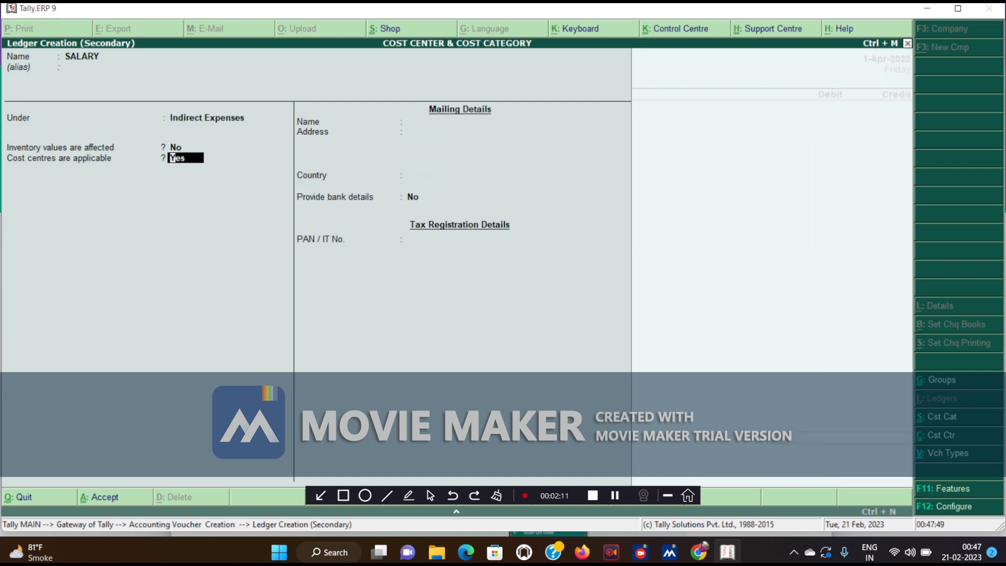
pyautogui.hotkey('ctrl', 'a')
# - Debit SALARY with 65,000 and allocate it under ANDHERI, 45,000 to the first listed cost centre and 20,000 to the second
pyautogui.write('65,000')
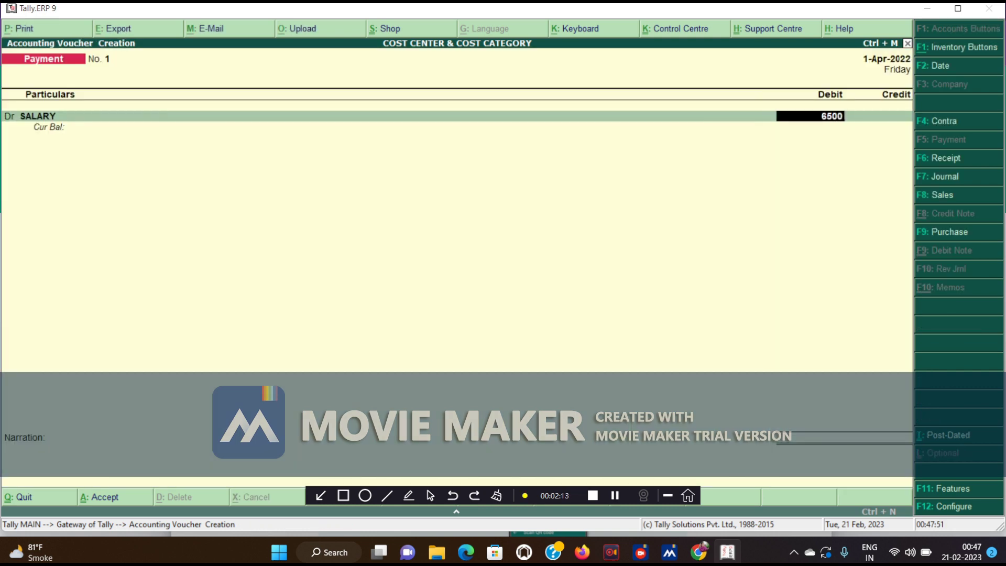
pyautogui.press('Return')
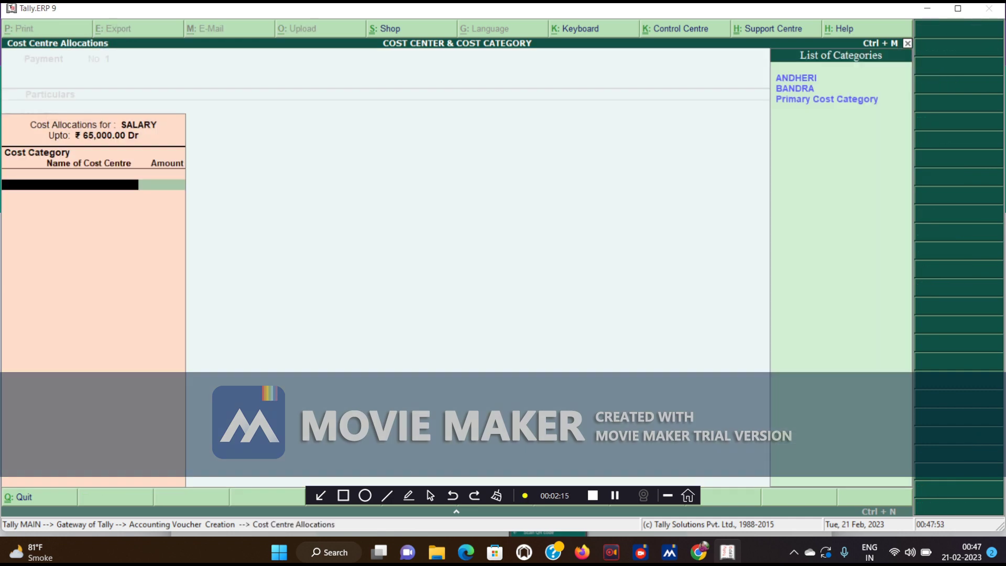
pyautogui.press('Return')
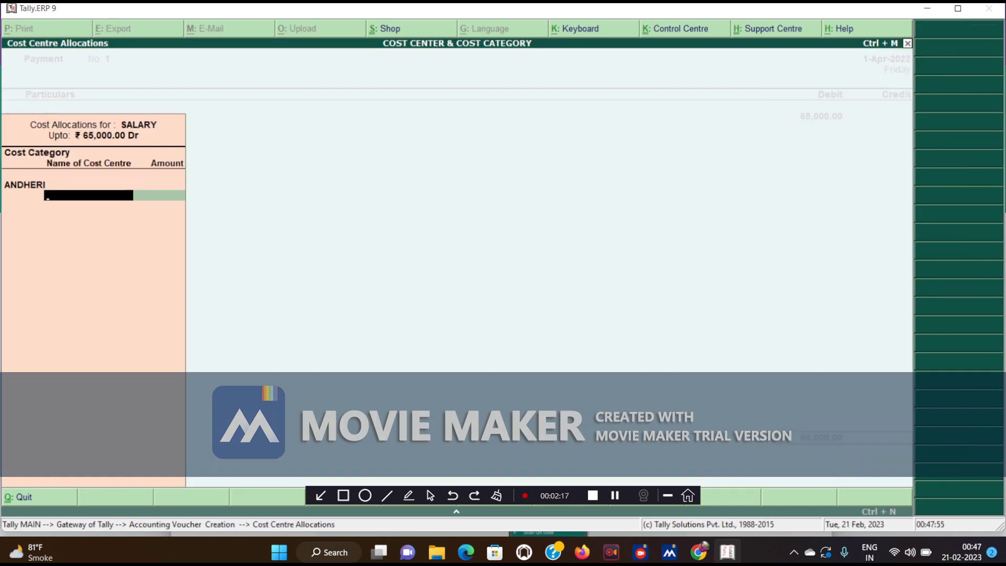
pyautogui.press('Down')
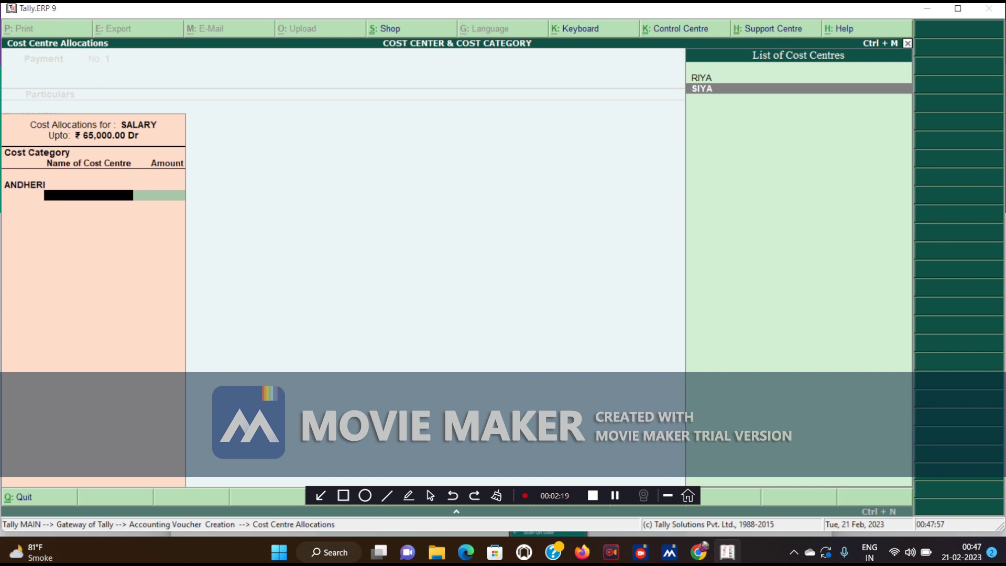
pyautogui.press('Up')
pyautogui.press('Return')
pyautogui.write('45000')
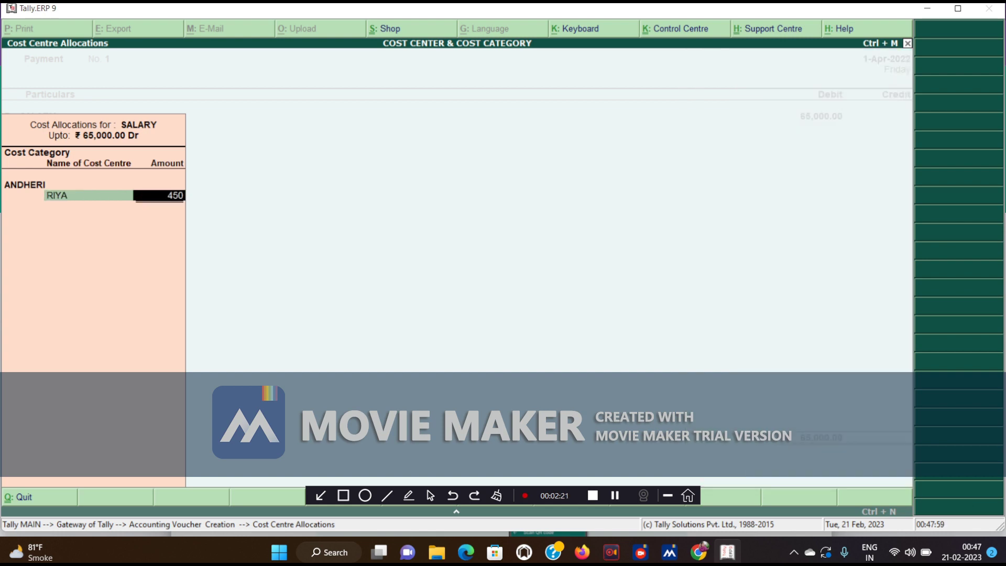
pyautogui.press('Return')
pyautogui.press('Down')
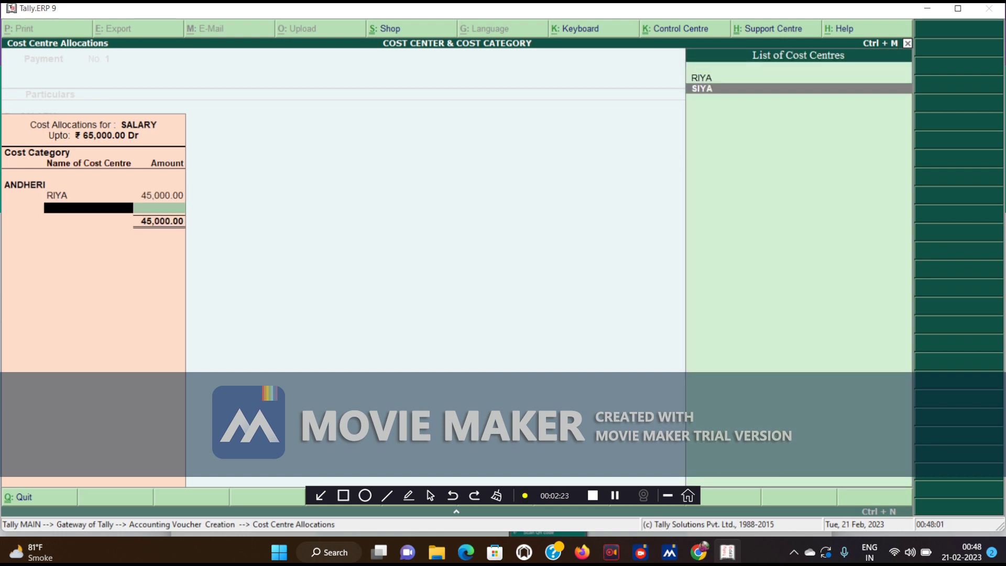
pyautogui.press('Return')
pyautogui.press('Return')
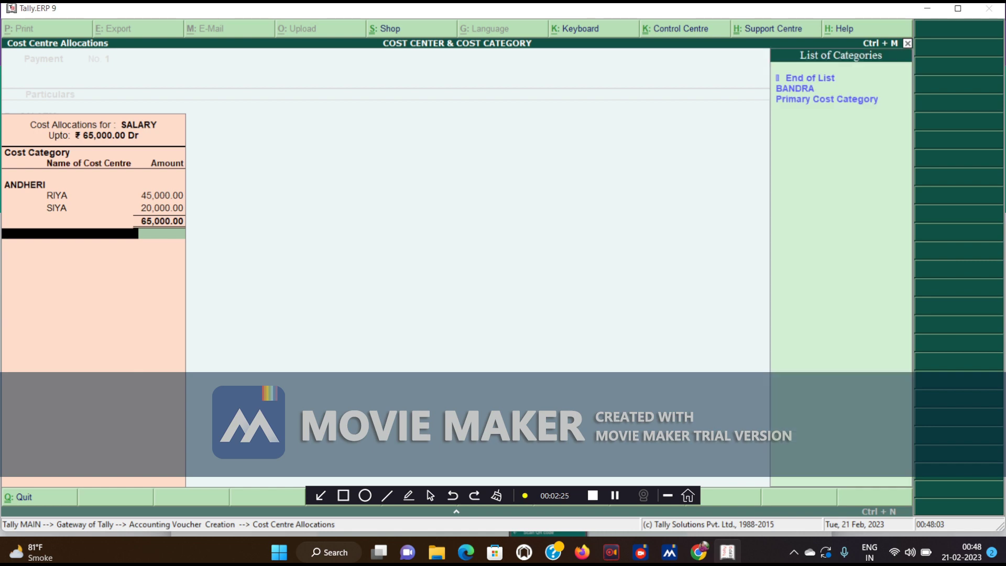
# - Allocate the same salary under BANDRA, 35,000 to the first listed cost centre and 30,000 to the second, and finish the allocations
pyautogui.press('Down')
pyautogui.press('Return')
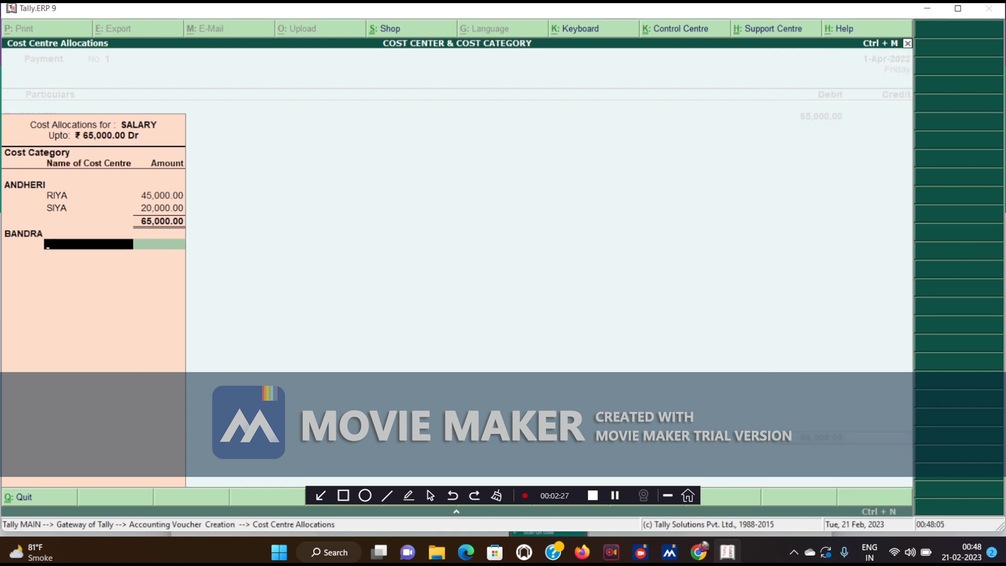
pyautogui.press('Down')
pyautogui.press('Return')
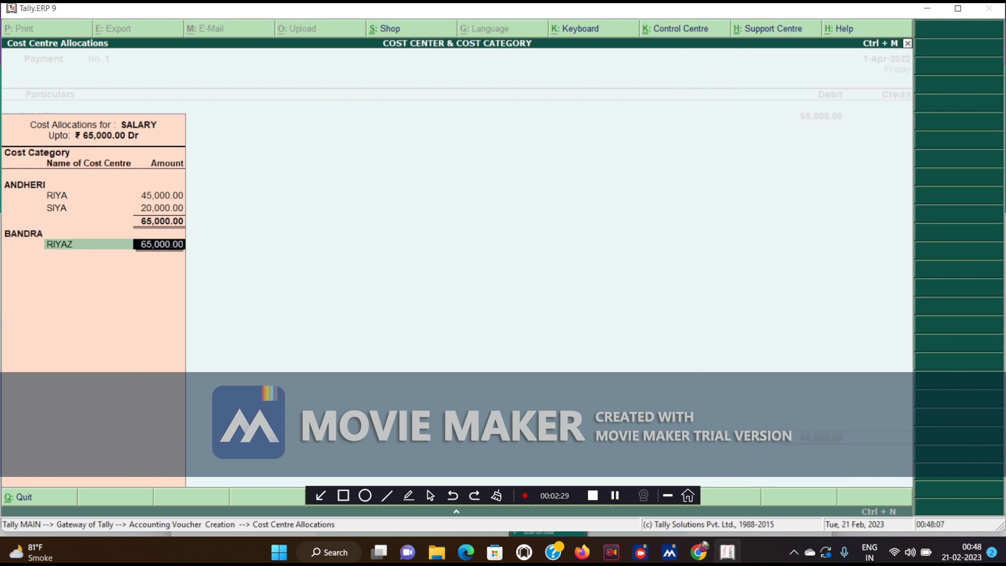
pyautogui.write('35,000')
pyautogui.press('Return')
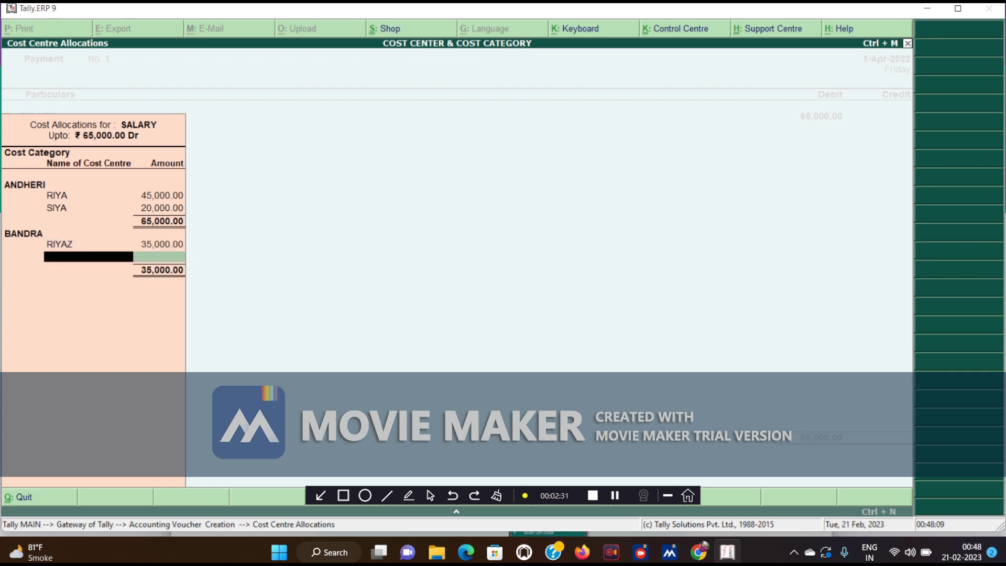
pyautogui.press('Down')
pyautogui.press('Down')
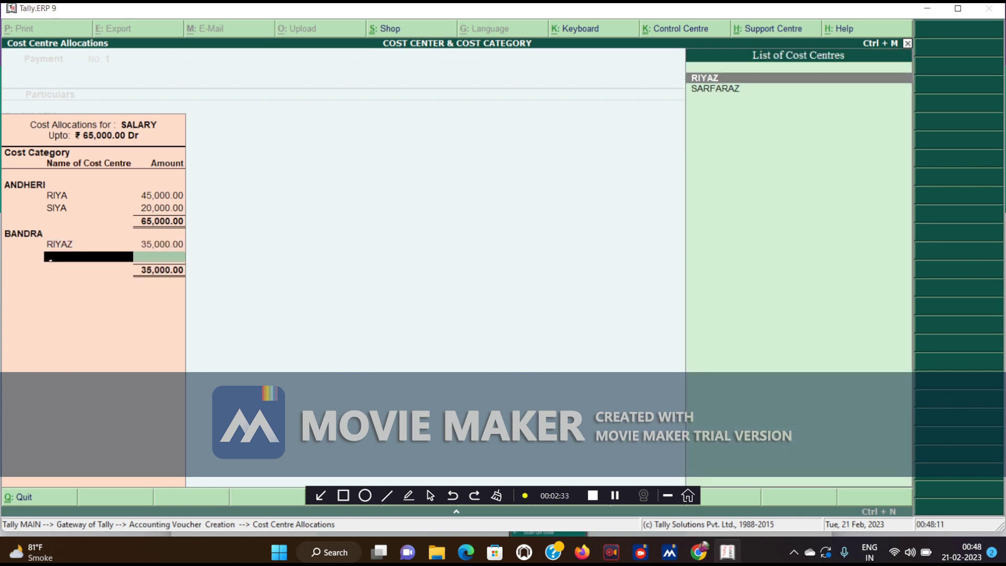
pyautogui.press('Return')
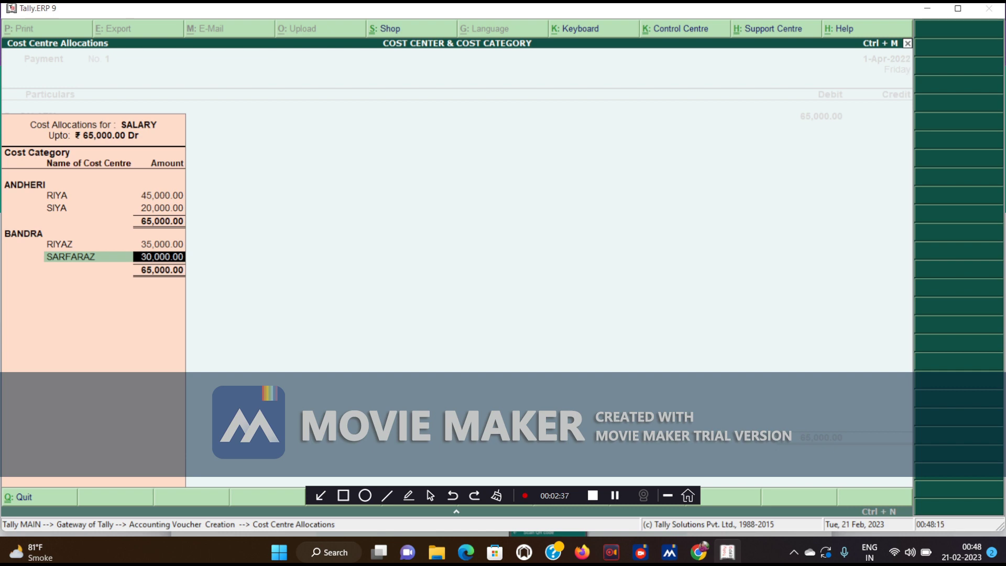
pyautogui.press('Return')
pyautogui.press('Return')
pyautogui.press('Return')
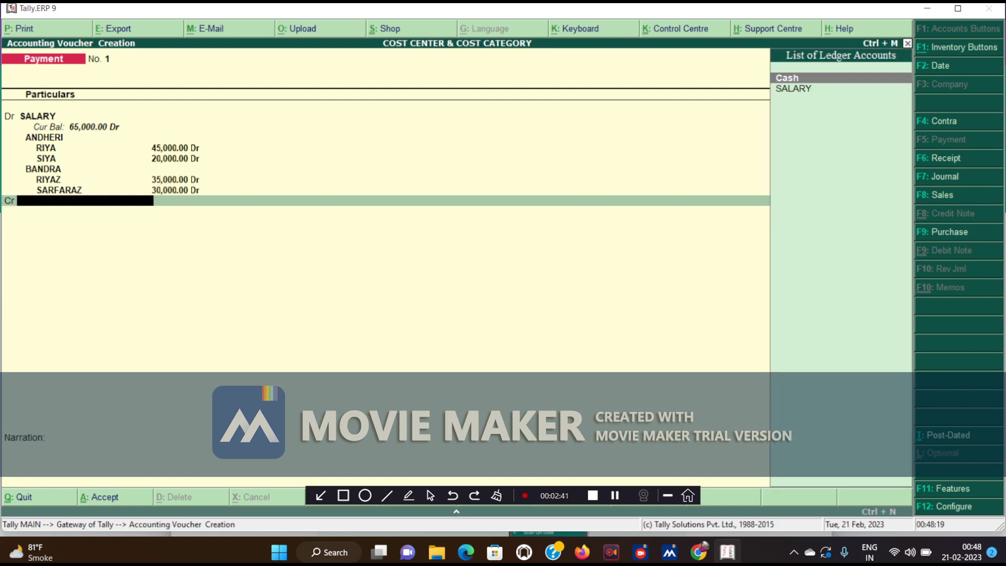
# - Credit Cash with the 65,000 payment and alter the Cash ledger to have an opening balance of 100000
pyautogui.press('Return')
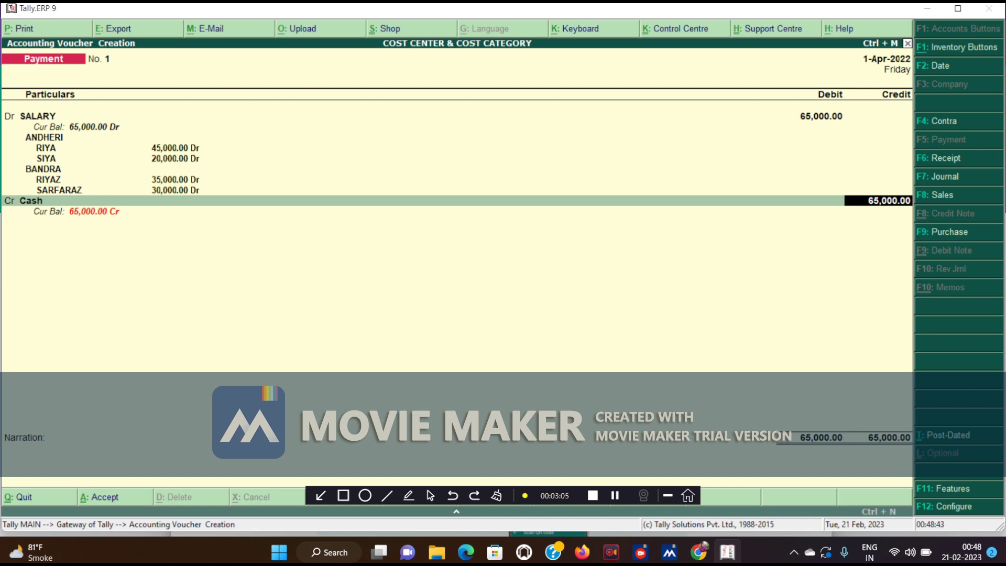
pyautogui.press('BackSpace')
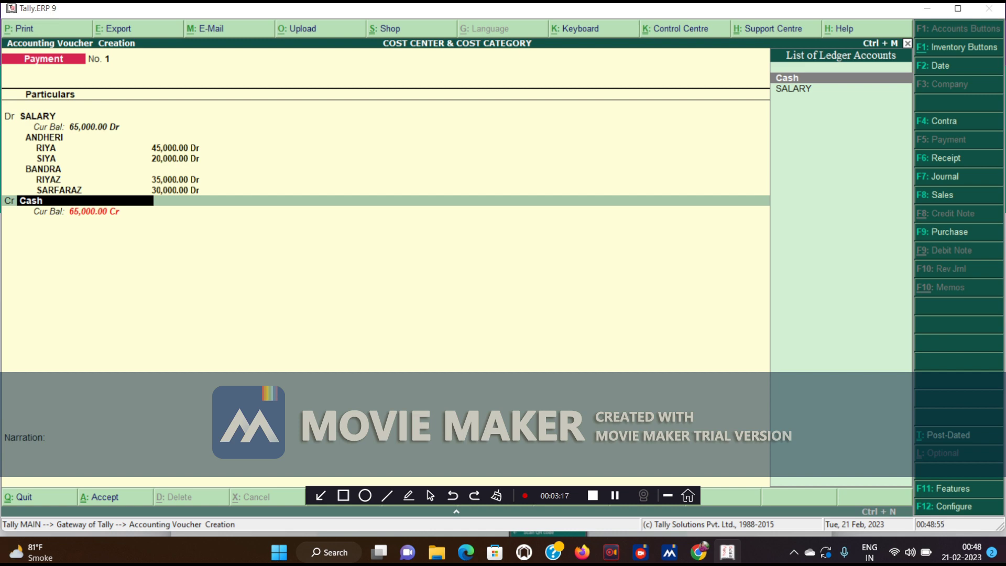
pyautogui.hotkey('ctrl', 'Return')
pyautogui.press('Return')
pyautogui.press('Return')
pyautogui.press('Return')
pyautogui.press('Return')
pyautogui.press('Return')
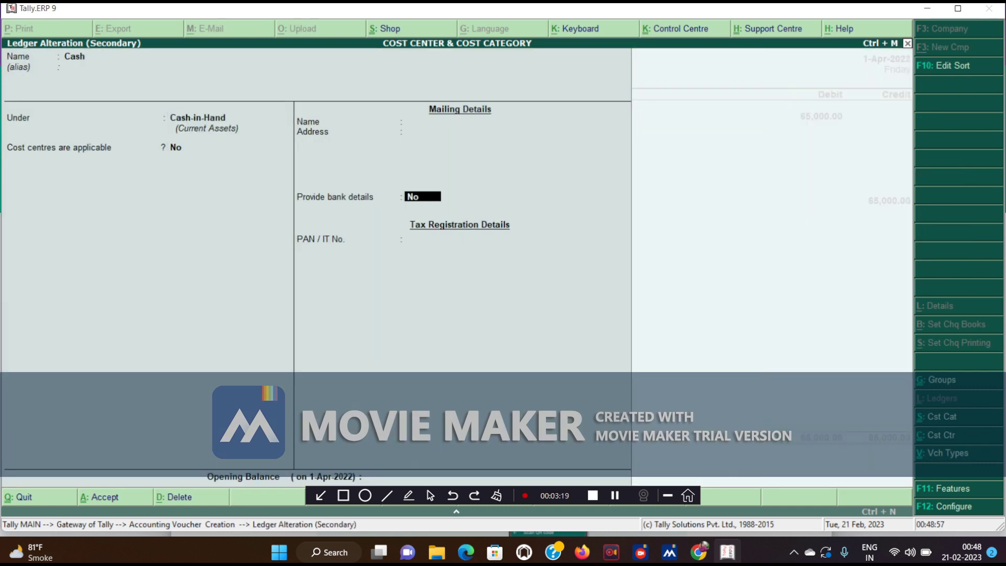
pyautogui.press('Escape')
pyautogui.write('100000')
pyautogui.press('Return')
pyautogui.press('Return')
pyautogui.press('Return')
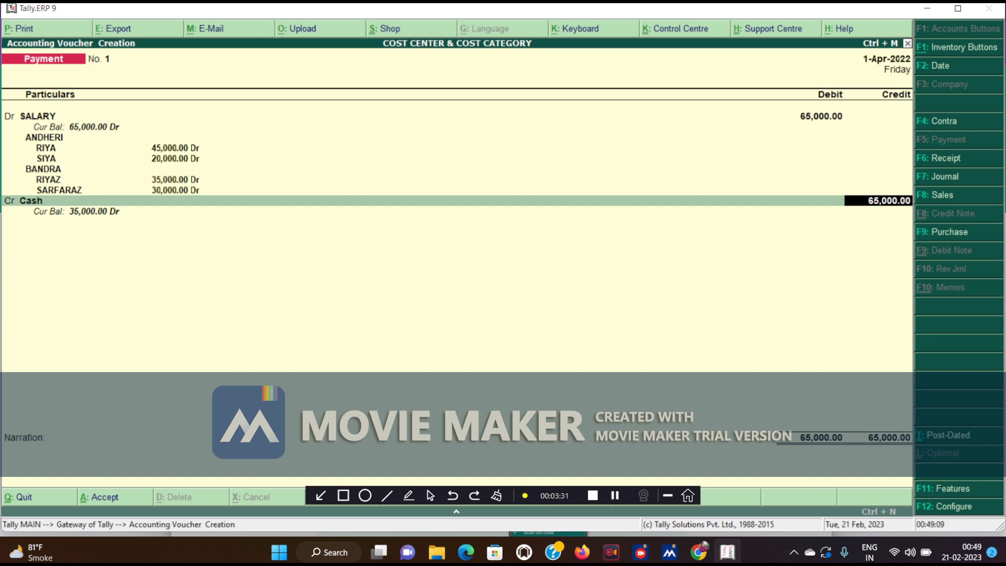
# - Save the salary payment voucher, then reopen it for review and accept it again
pyautogui.press('Return')
pyautogui.press('Return')
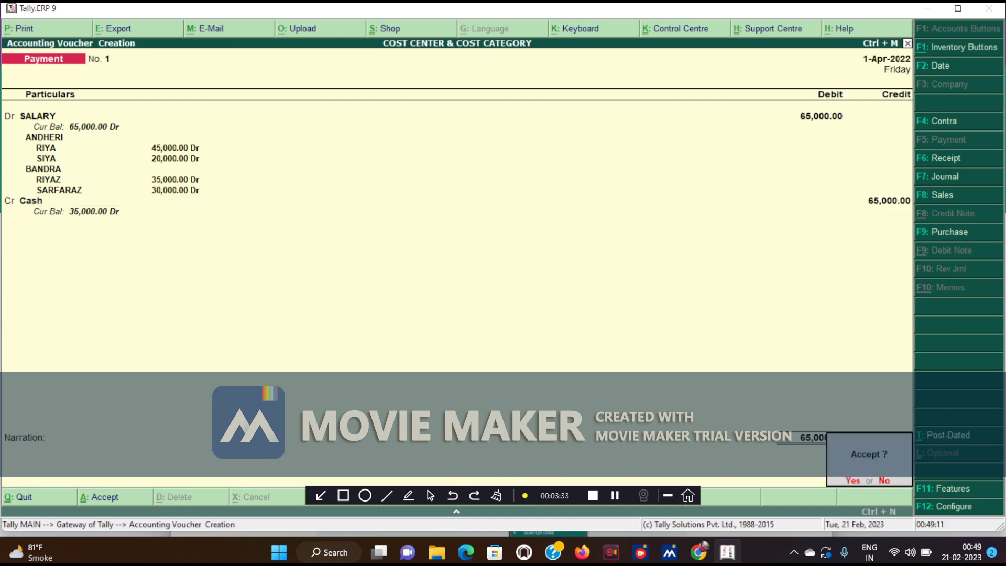
pyautogui.press('Return')
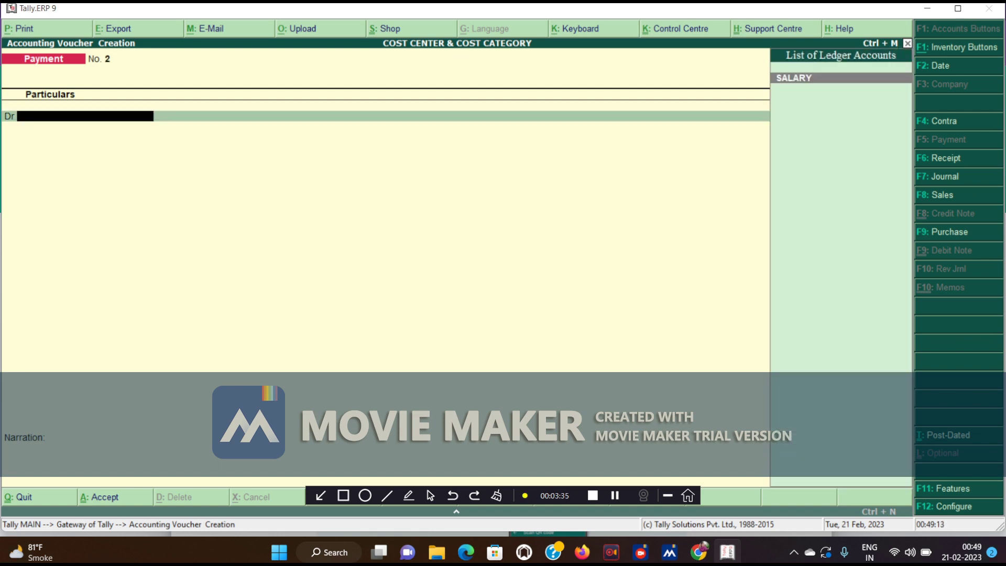
pyautogui.press('pageup')
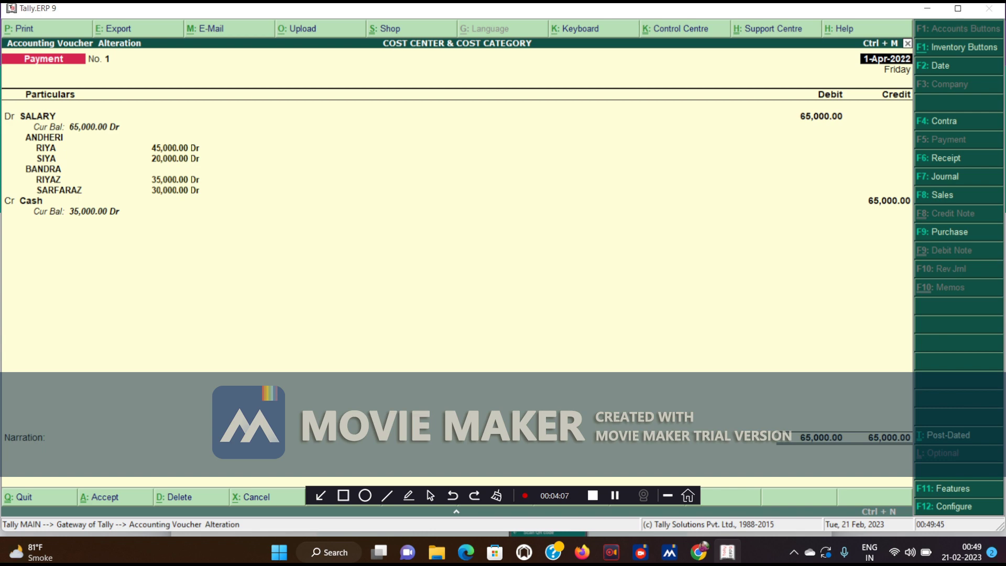
pyautogui.hotkey('ctrl', 'a')
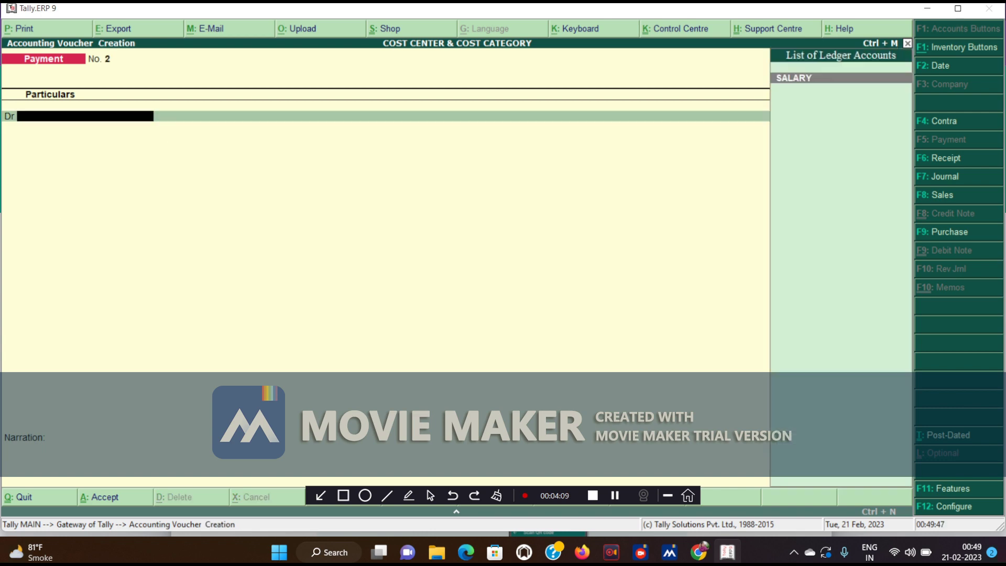
# - Debit SALARY with 95,000 in the new payment voucher and choose Primary Cost Category for its allocation
pyautogui.press('Return')
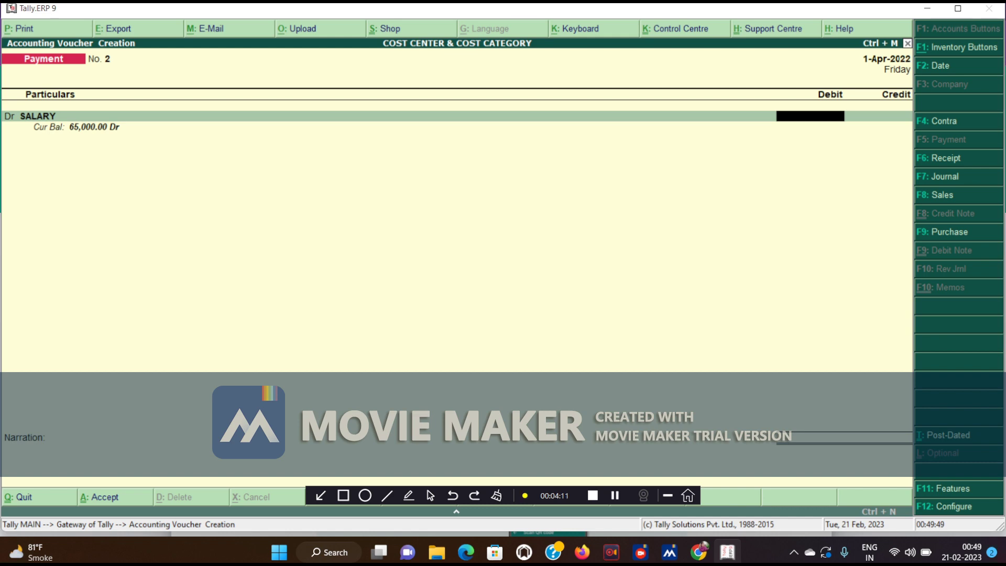
pyautogui.write('95000')
pyautogui.press('Return')
pyautogui.press('Down')
pyautogui.press('Down')
pyautogui.press('Return')
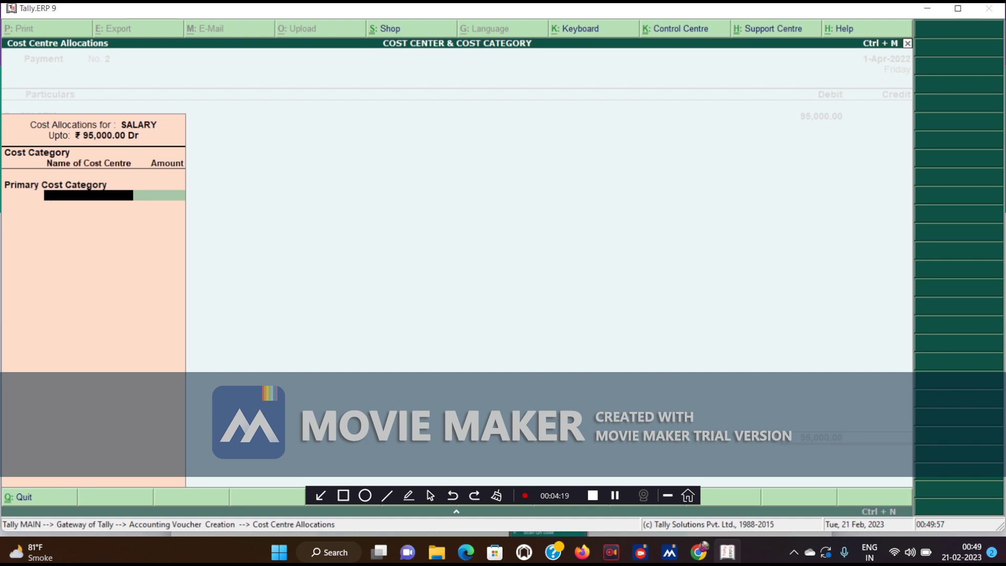
# - Create the cost centre HRA(HOUSE RENT ALLOWANCES) in Primary Cost Category, under Primary, and allocate 1,200 to it
pyautogui.hotkey('alt', 'c')
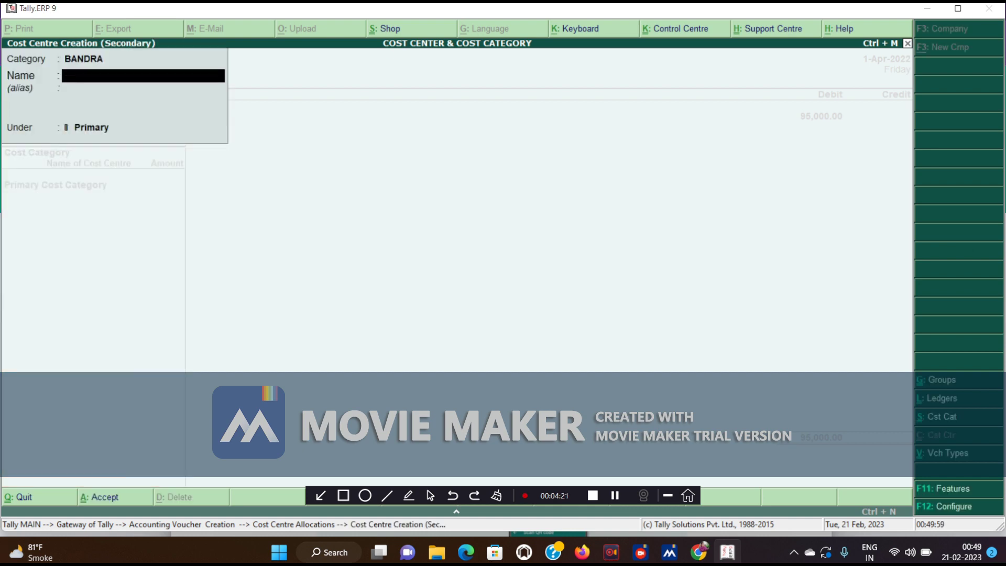
pyautogui.press('BackSpace')
pyautogui.press('Down')
pyautogui.press('Down')
pyautogui.press('Down')
pyautogui.press('Return')
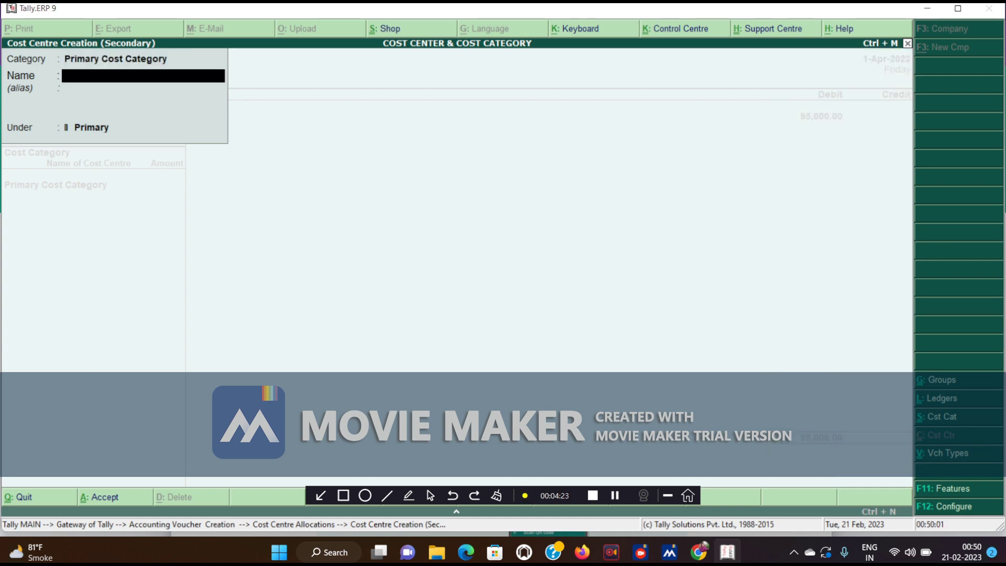
pyautogui.write('HRA(HOUSE RENT ALLOWANCES)')
pyautogui.press('Return')
pyautogui.press('Return')
pyautogui.press('Return')
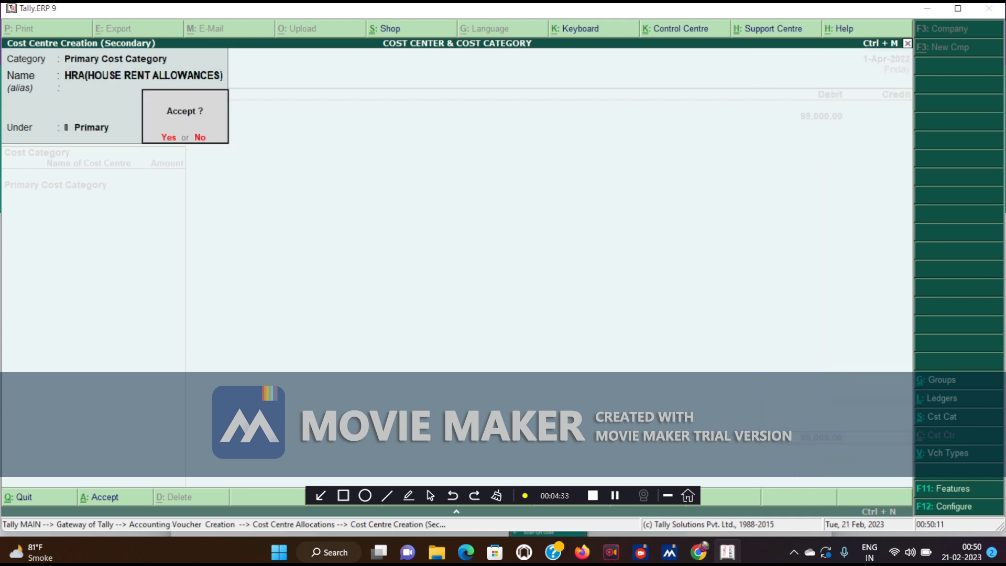
pyautogui.press('Return')
pyautogui.write('1200')
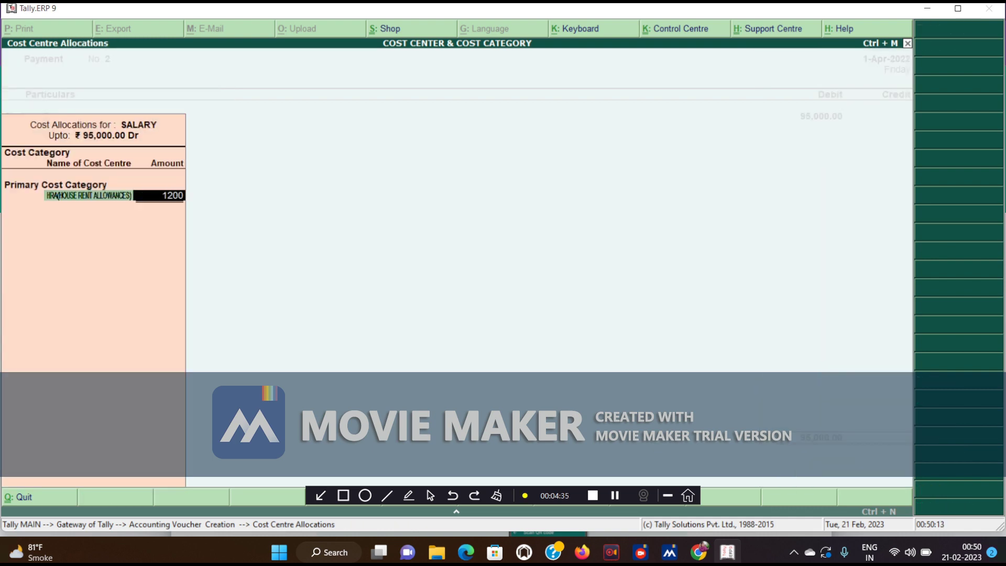
pyautogui.press('Return')
# - Create the cost centre TA (TRAVELLING ALLOWANCES) in Primary Cost Category and allocate 1,200 to it
pyautogui.hotkey('alt', 'c')
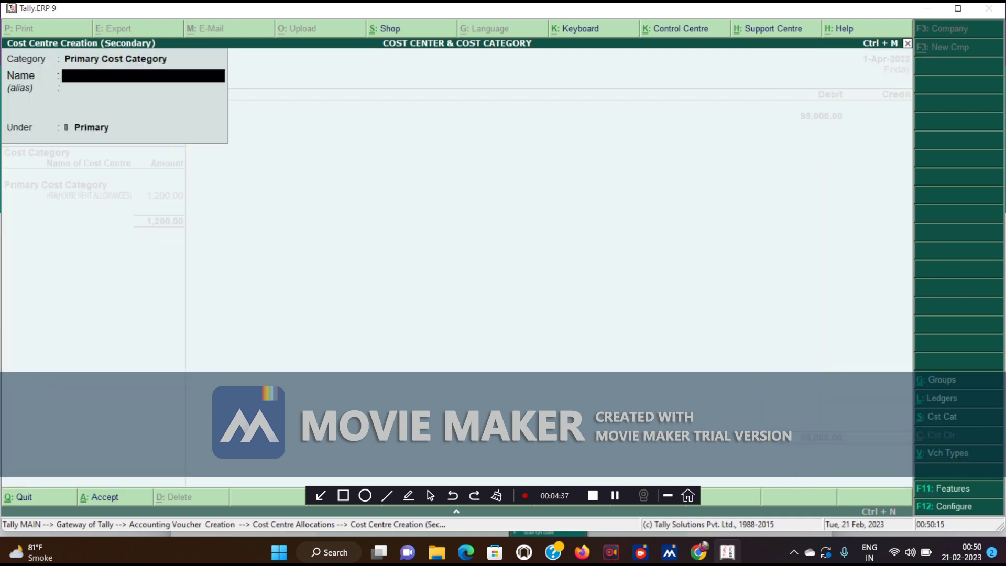
pyautogui.write('TA (TRAVELLING ALLOWANCES)')
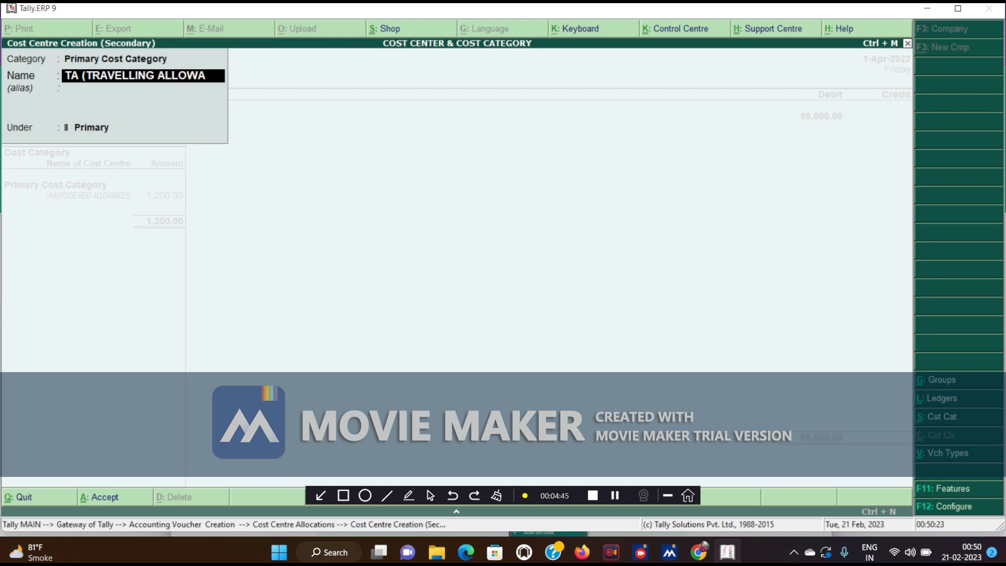
pyautogui.press('Return')
pyautogui.press('Return')
pyautogui.press('Return')
pyautogui.press('Return')
pyautogui.write('1200')
pyautogui.press('Return')
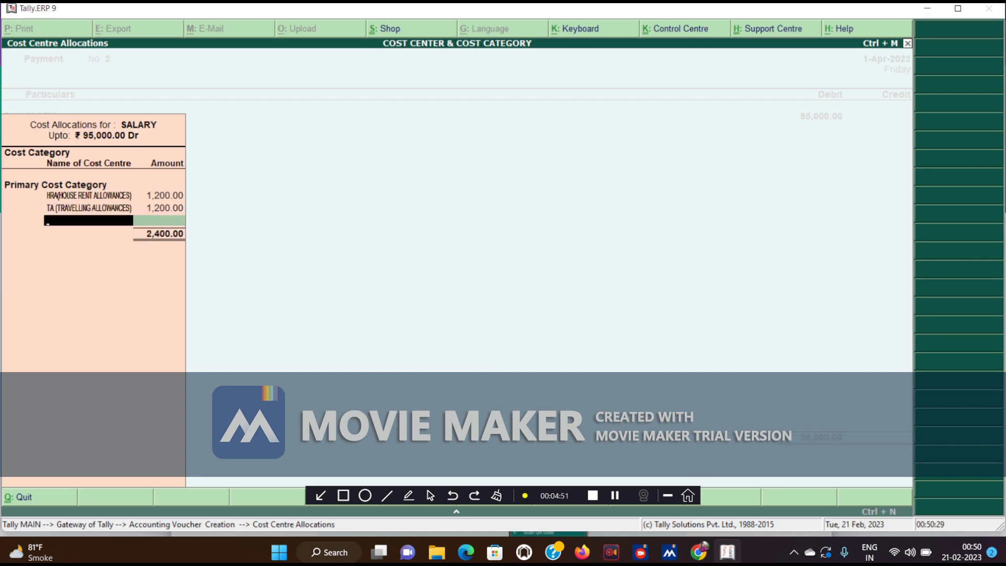
# - Create the cost centre MA (MEDICAL ALLOWANCES) in Primary Cost Category and allocate 2,000 to it
pyautogui.hotkey('alt', 'c')
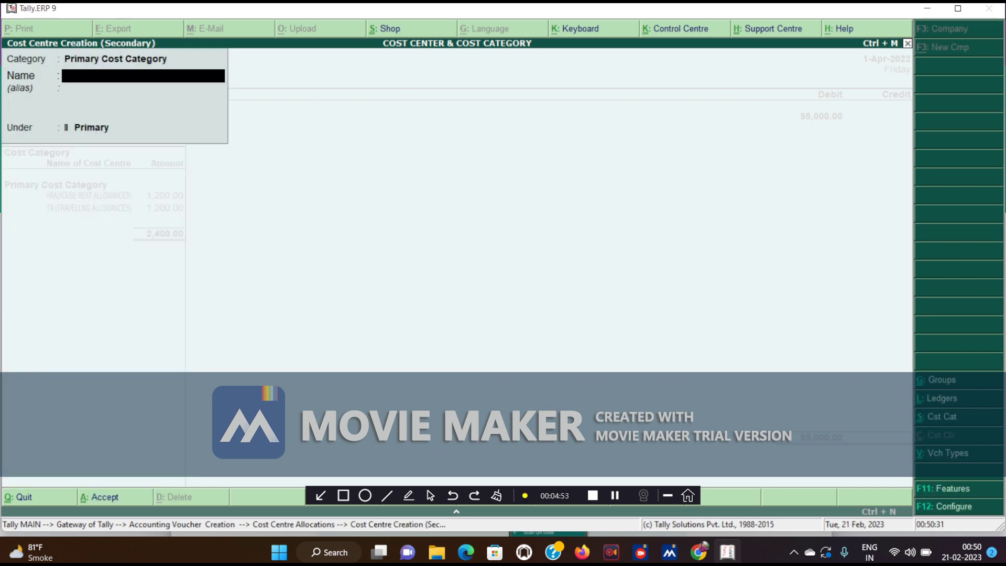
pyautogui.write('MA (MEDICAL ALLOWANCES)')
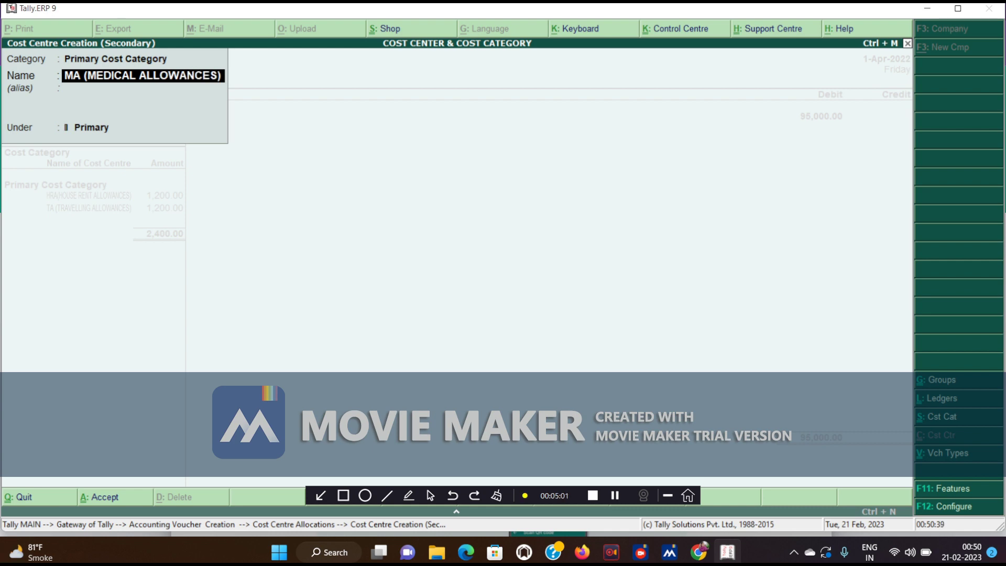
pyautogui.press('Return')
pyautogui.press('Return')
pyautogui.press('Return')
pyautogui.write('2,000')
pyautogui.press('Return')
# - Create the cost centre PF (PROVIDENT FUND) in Primary Cost Category and allocate 1,300 to it
pyautogui.hotkey('alt', 'c')
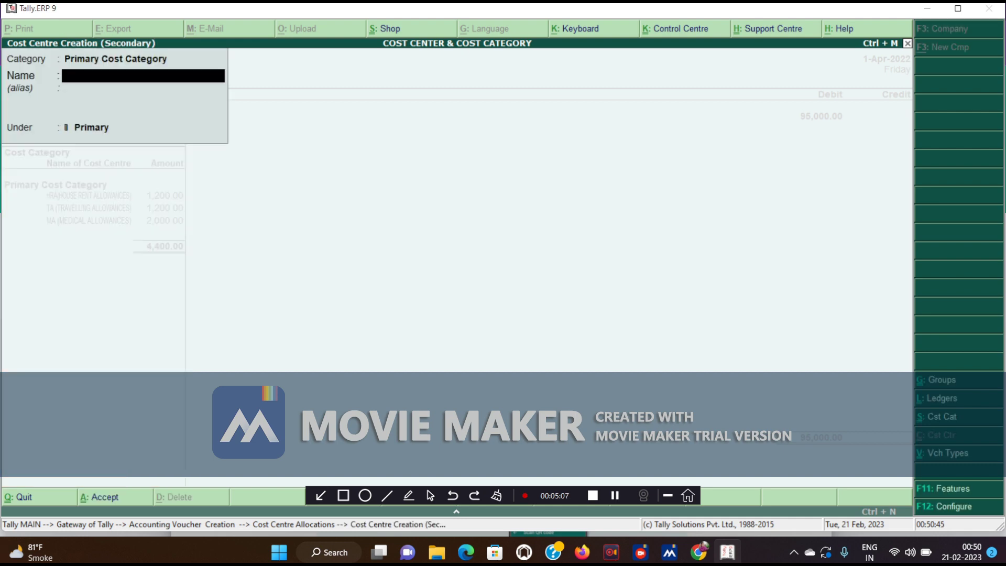
pyautogui.write('PF (PROVIDENT FUND)')
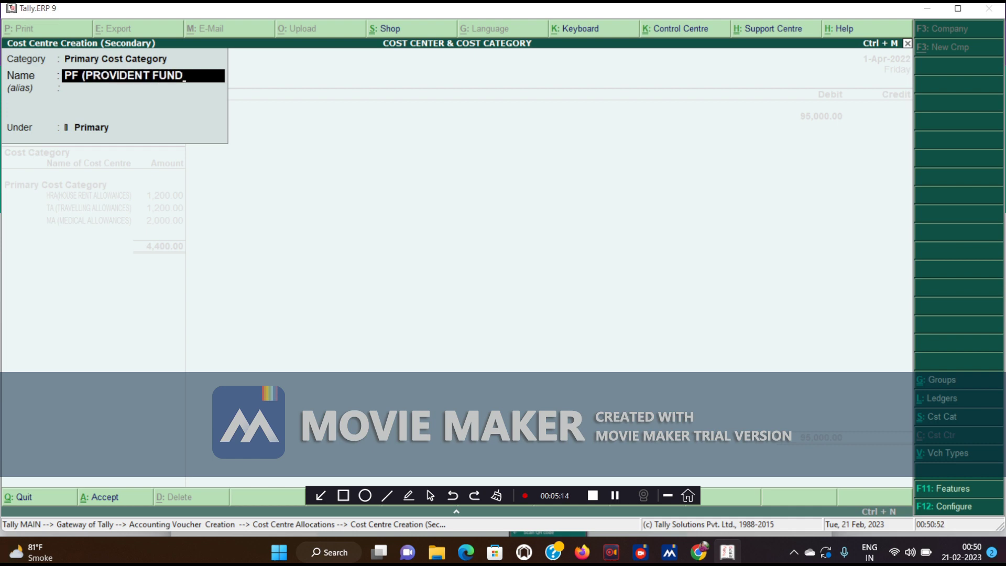
pyautogui.press('Return')
pyautogui.press('Return')
pyautogui.press('Return')
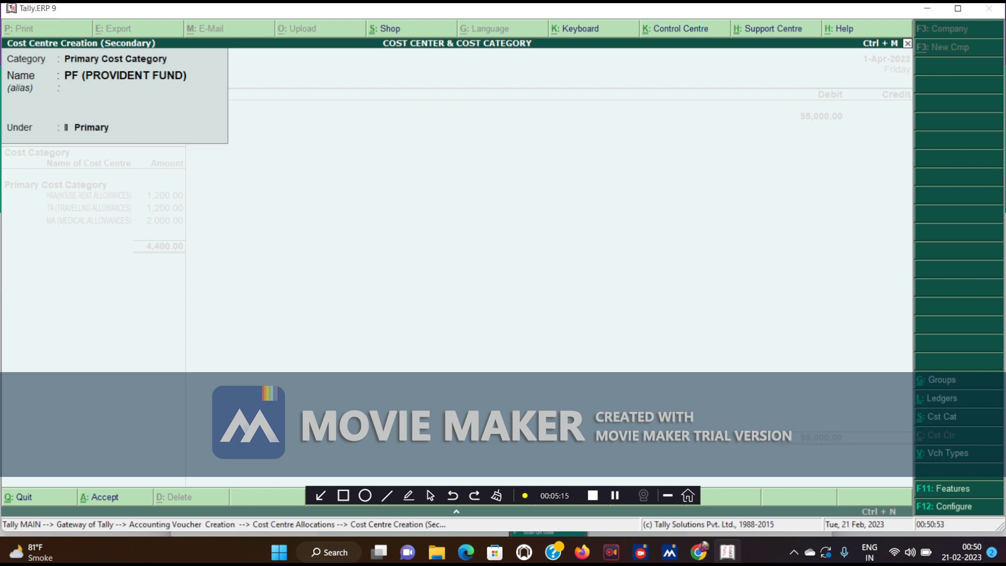
pyautogui.press('Return')
pyautogui.write('1,300')
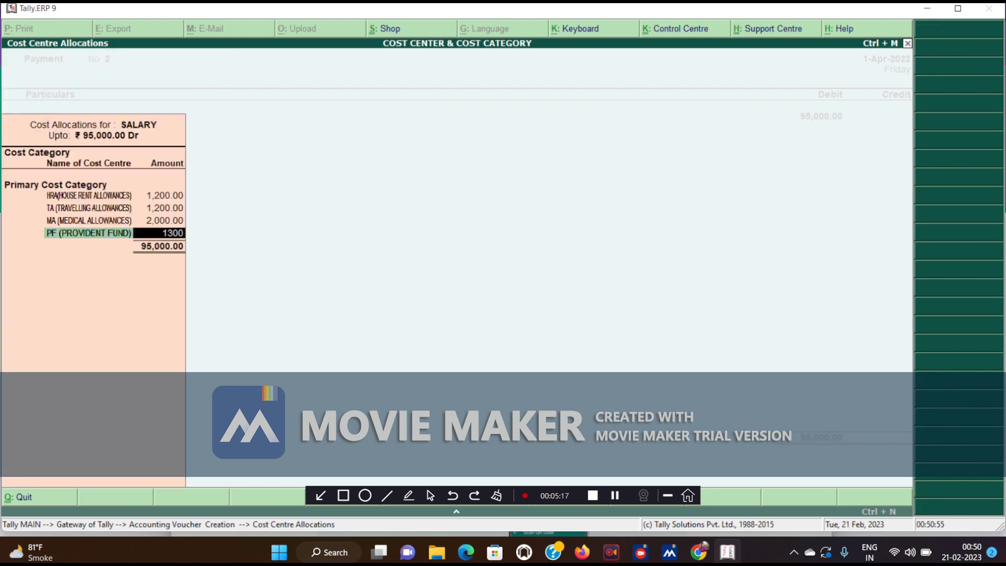
pyautogui.press('Return')
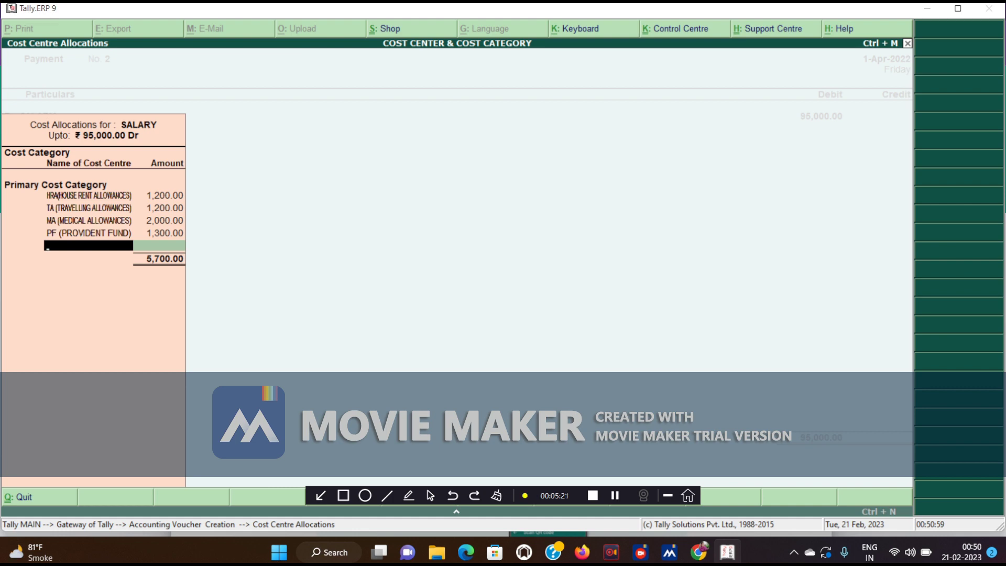
# - Create the cost centre BASIC SALARY in Primary Cost Category, allocating the remaining 89,300 to it, and credit Cash with 95,000
pyautogui.hotkey('alt', 'c')
pyautogui.write('BASIC SALARY')
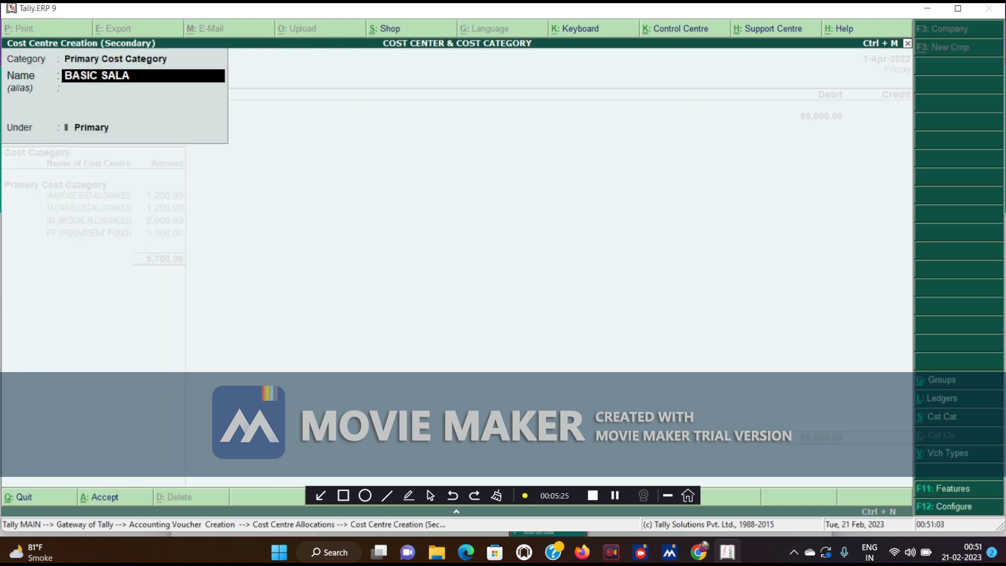
pyautogui.press('Return')
pyautogui.press('Return')
pyautogui.press('Return')
pyautogui.press('Return')
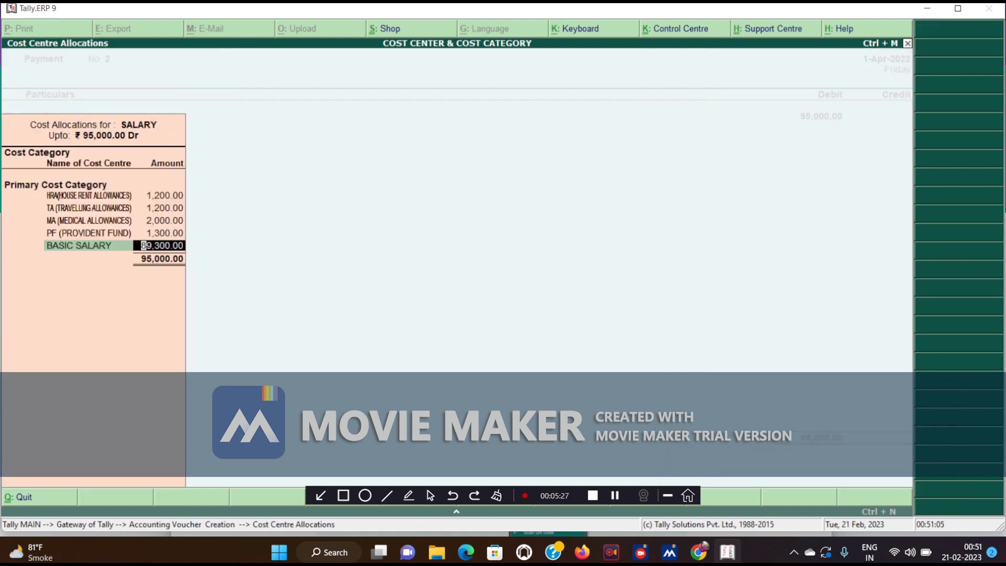
pyautogui.press('Return')
pyautogui.press('Return')
pyautogui.press('Return')
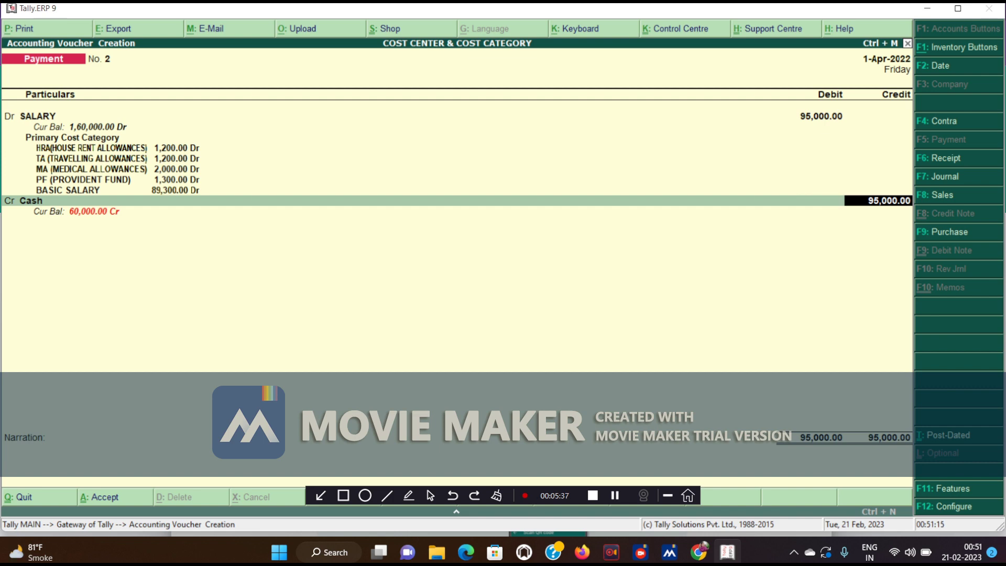
# - Alter the Cash ledger from the voucher, setting its opening balance to 1,50,000
pyautogui.press('BackSpace')
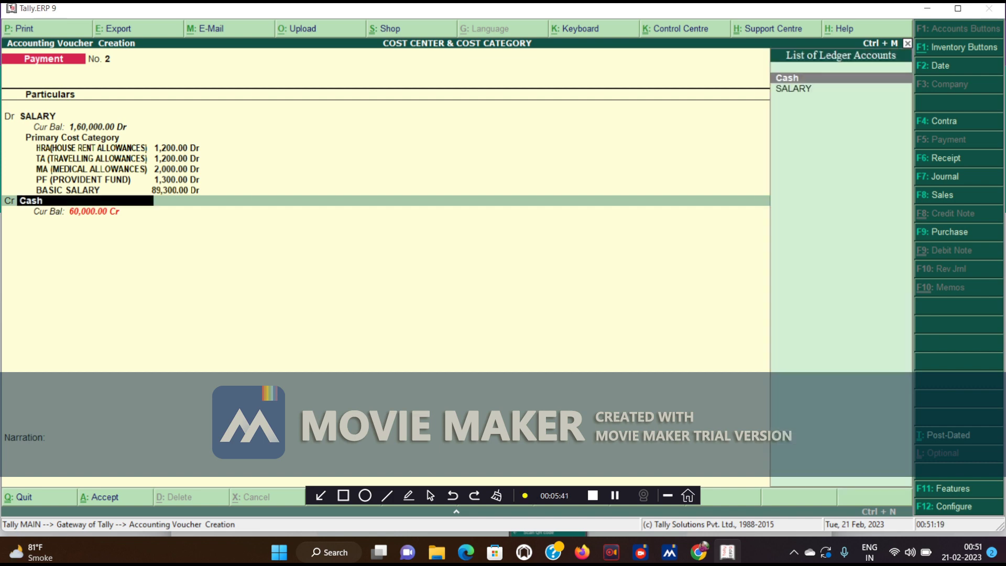
pyautogui.hotkey('ctrl', 'Return')
pyautogui.press('Return')
pyautogui.press('Return')
pyautogui.press('Return')
pyautogui.press('Return')
pyautogui.press('Return')
pyautogui.press('Return')
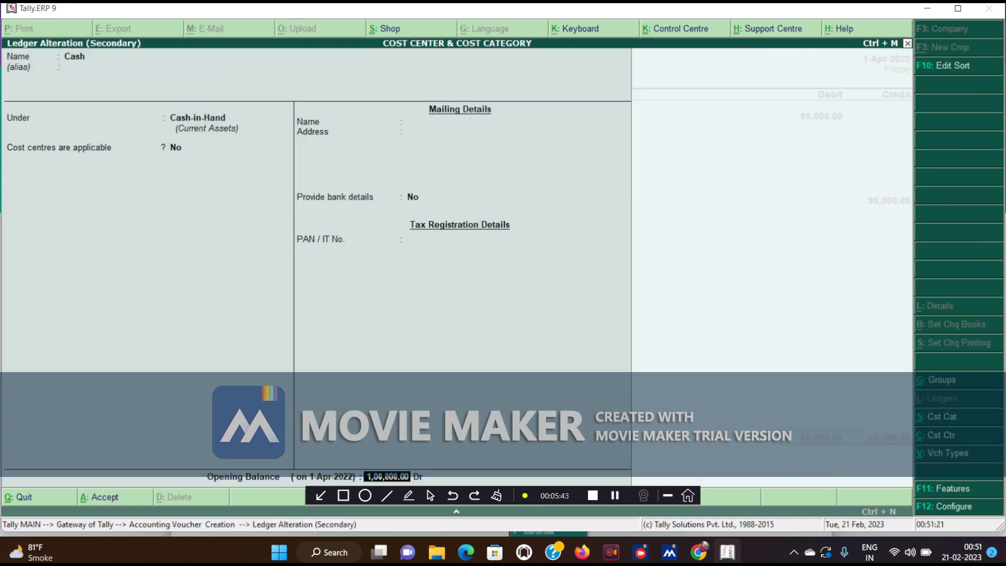
pyautogui.write('1500000')
pyautogui.press('Return')
pyautogui.press('BackSpace')
pyautogui.write('150000')
pyautogui.press('Return')
pyautogui.press('Return')
pyautogui.press('Return')
pyautogui.press('Return')
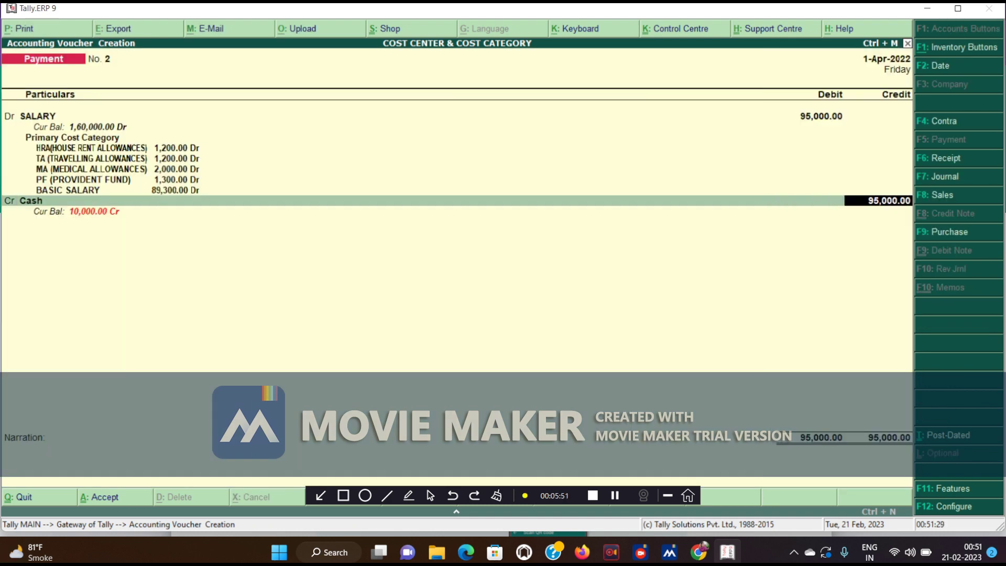
# - Set the Cash ledger's opening balance to 2,50,000 and save the payment voucher
pyautogui.press('BackSpace')
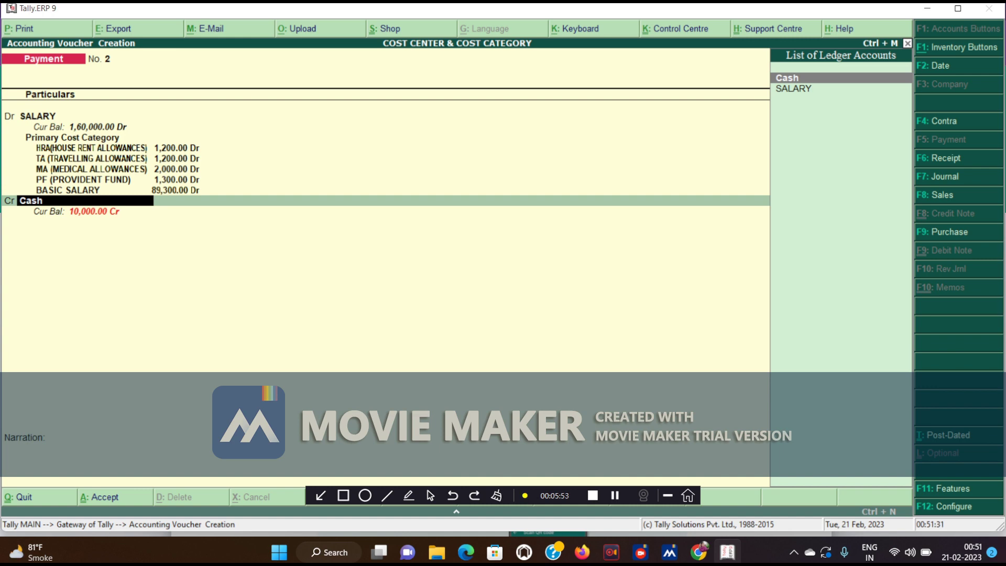
pyautogui.hotkey('ctrl', 'Return')
pyautogui.press('Return')
pyautogui.press('Return')
pyautogui.press('Return')
pyautogui.press('Return')
pyautogui.press('Return')
pyautogui.press('Return')
pyautogui.press('Return')
pyautogui.press('Return')
pyautogui.write('250000')
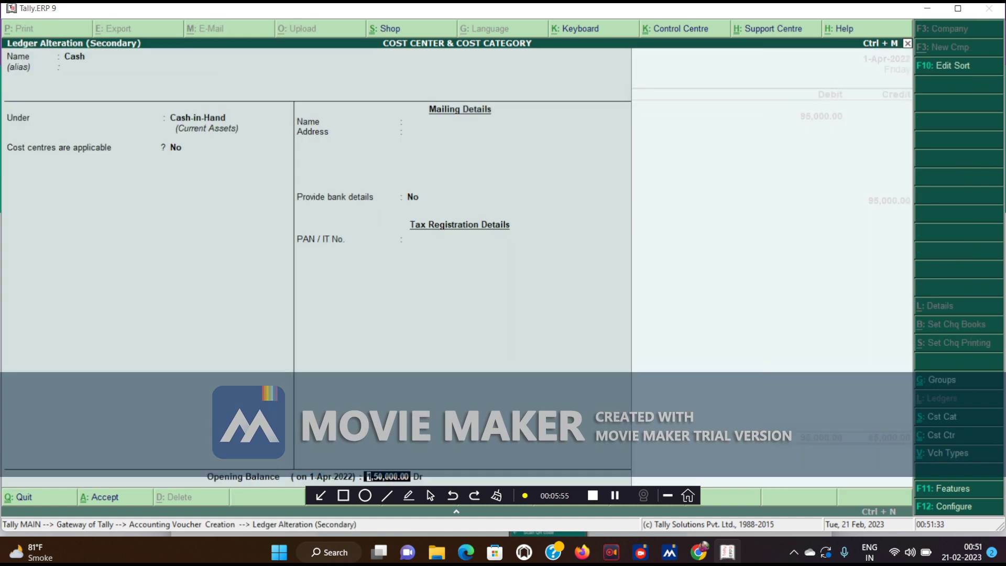
pyautogui.press('Return')
pyautogui.press('Return')
pyautogui.press('Return')
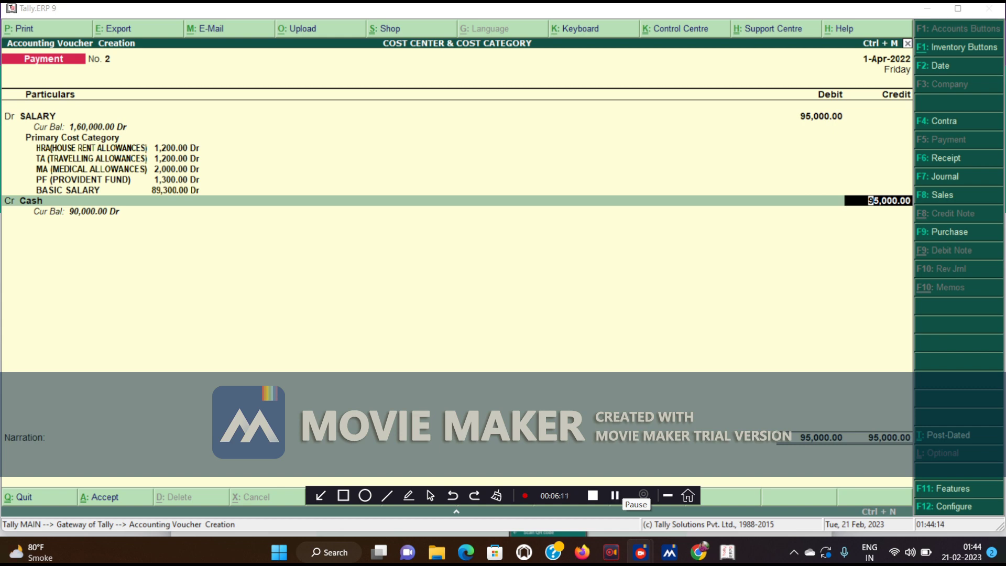
pyautogui.hotkey('ctrl', 'a')
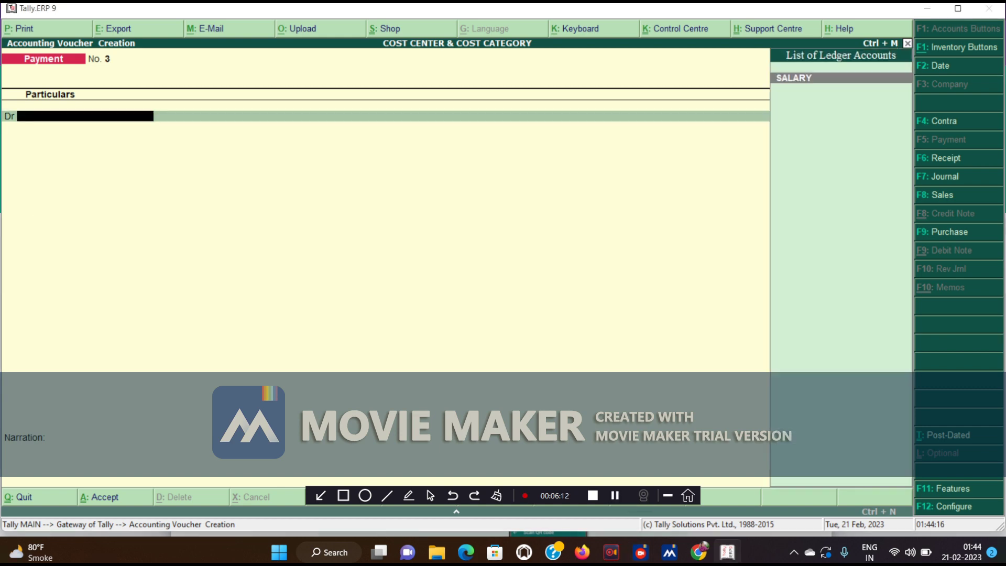
# - Review the two recorded salary payment vouchers and return to the Gateway of Tally
pyautogui.press('pageup')
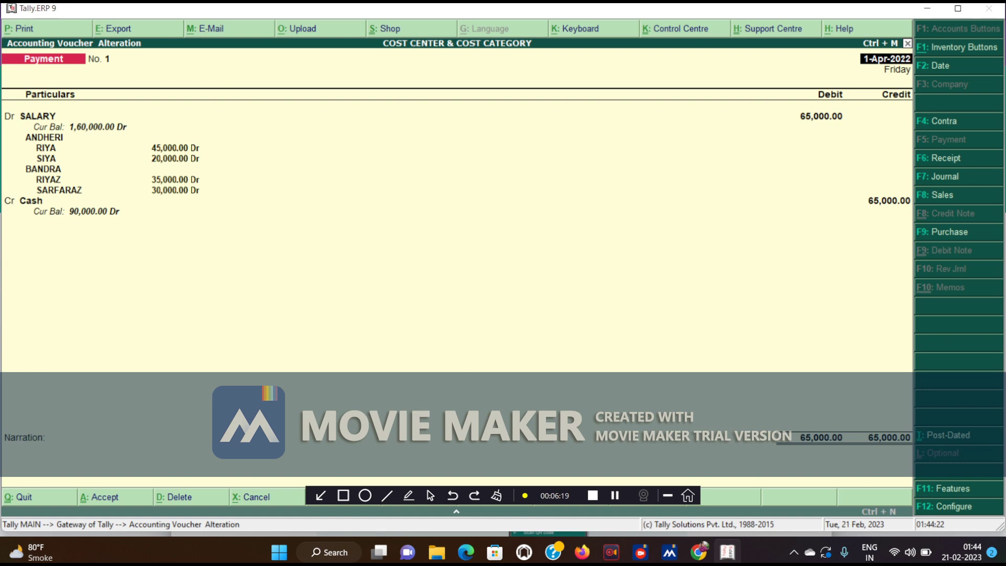
pyautogui.press('pagedown')
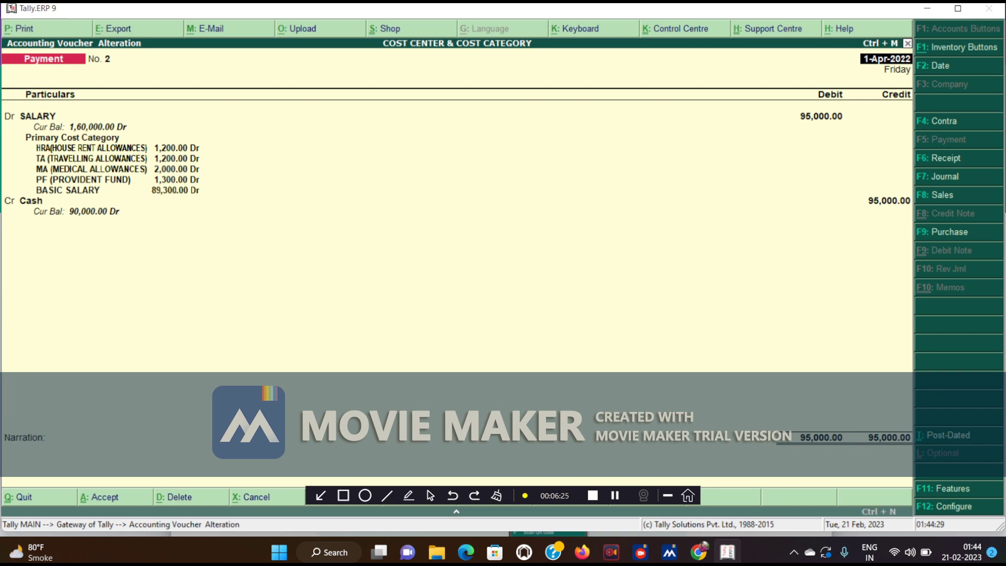
pyautogui.hotkey('ctrl', 'a')
pyautogui.press('Escape')
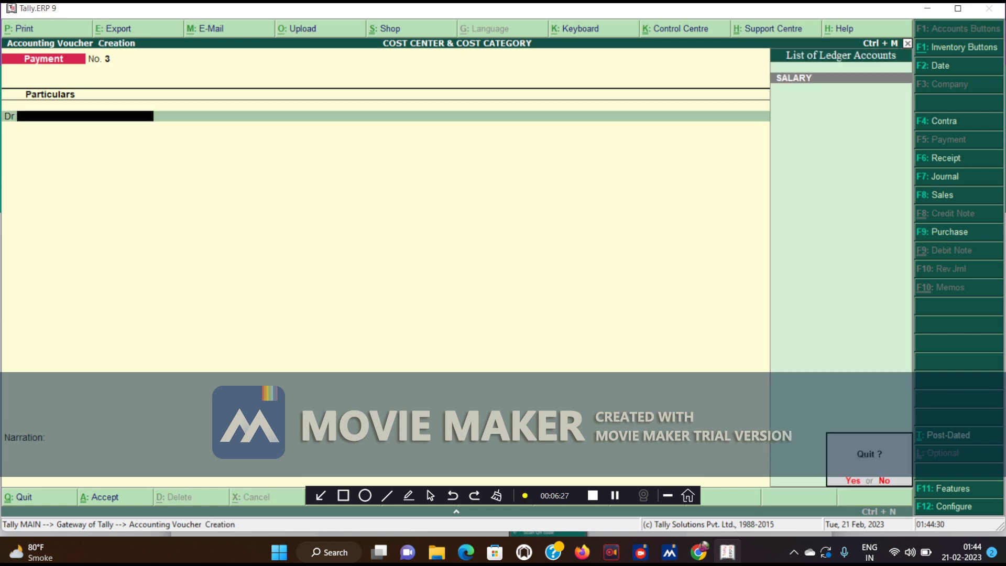
pyautogui.press('Return')
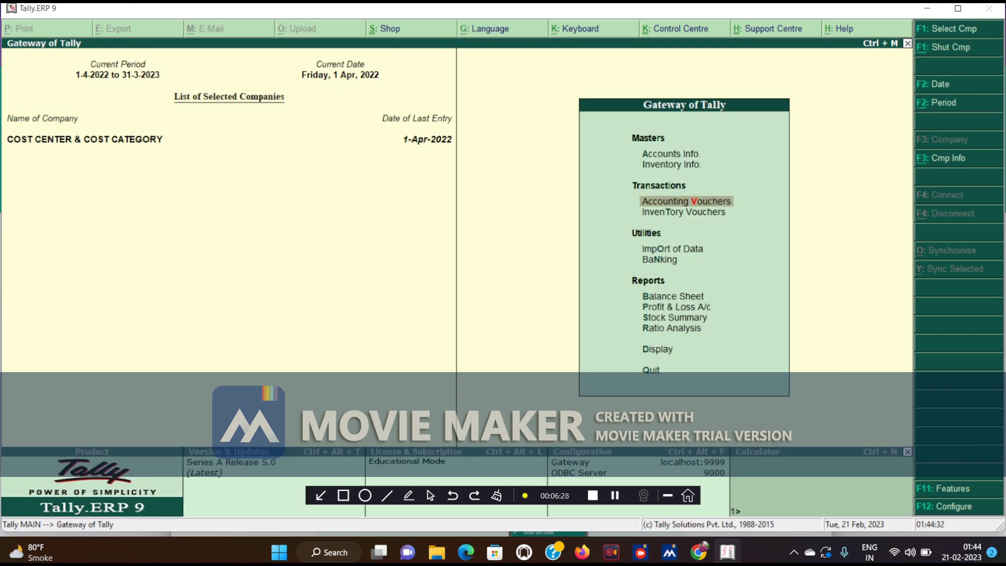
# - Open the Display menu of reports from the Gateway of Tally
pyautogui.press('Down')
pyautogui.press('Down')
pyautogui.press('Down')
pyautogui.press('Down')
pyautogui.press('Down')
pyautogui.press('Down')
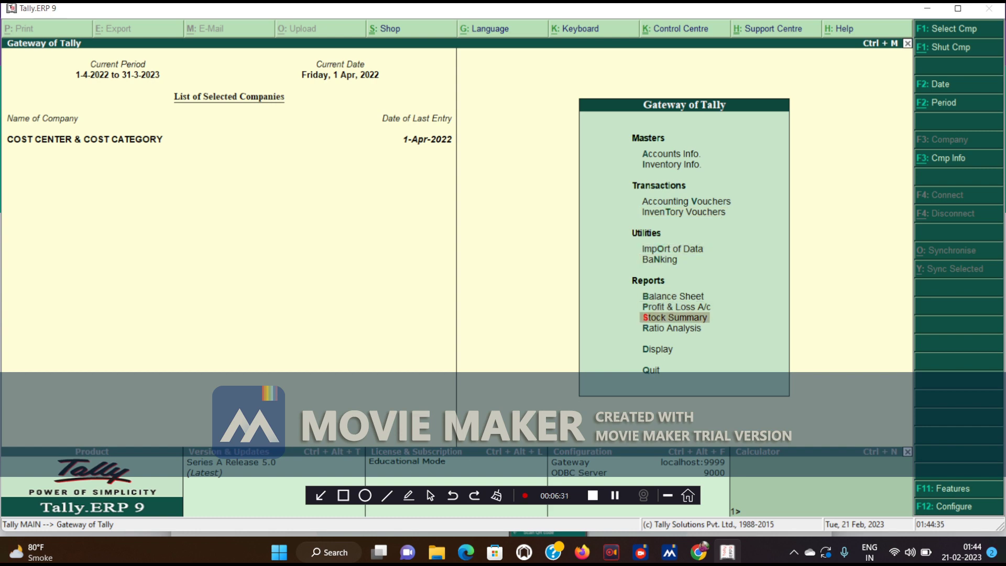
pyautogui.press('Down')
pyautogui.press('Down')
pyautogui.press('Return')
pyautogui.press('Down')
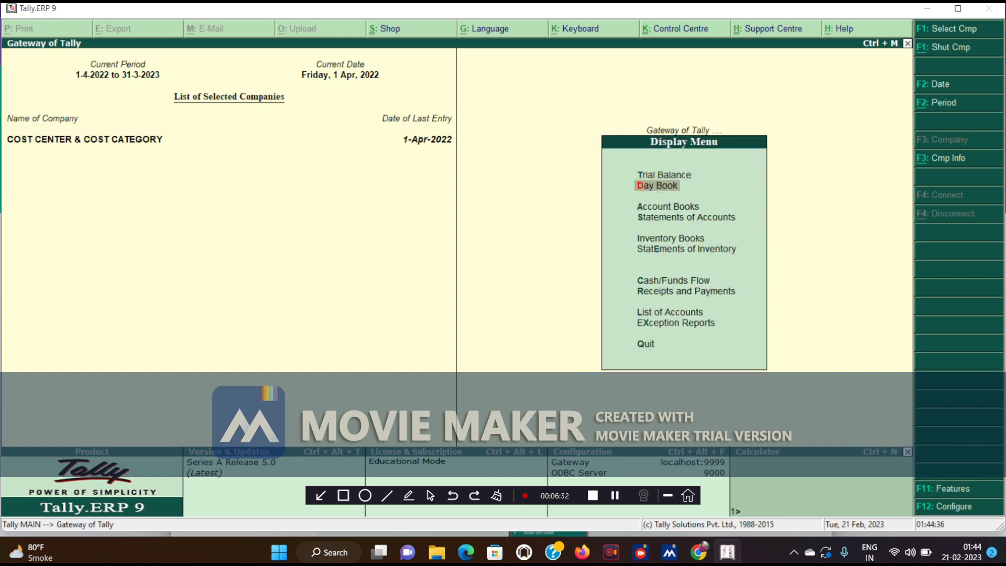
pyautogui.press('Down')
pyautogui.press('Return')
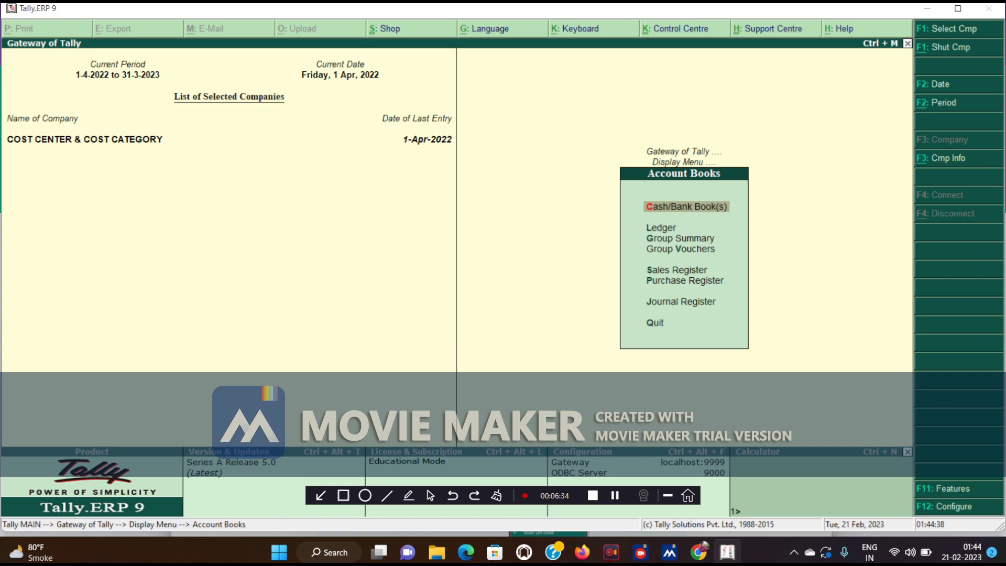
pyautogui.press('Escape')
pyautogui.press('Down')
pyautogui.press('Down')
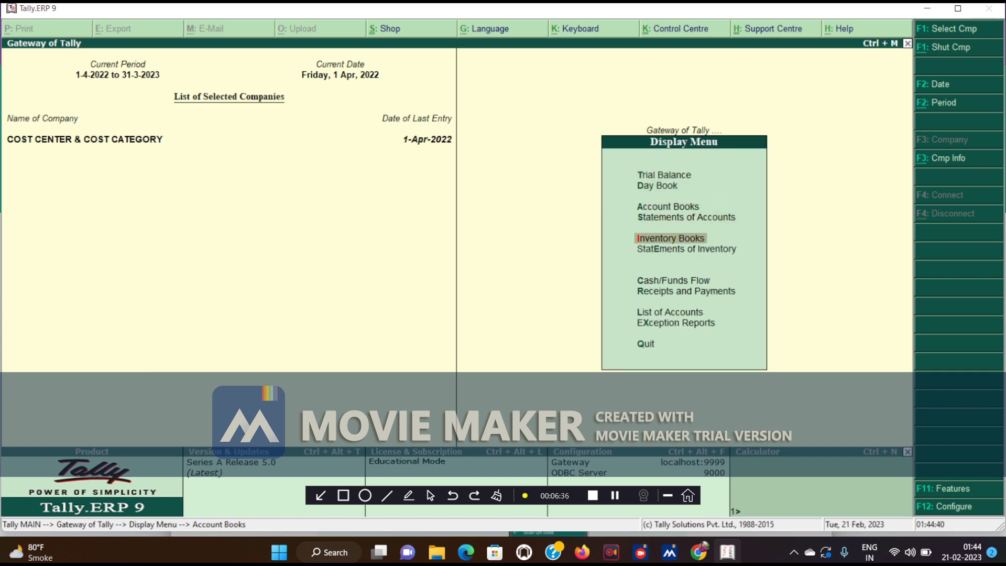
pyautogui.press('Return')
pyautogui.press('Escape')
pyautogui.press('Down')
pyautogui.press('Return')
pyautogui.press('Escape')
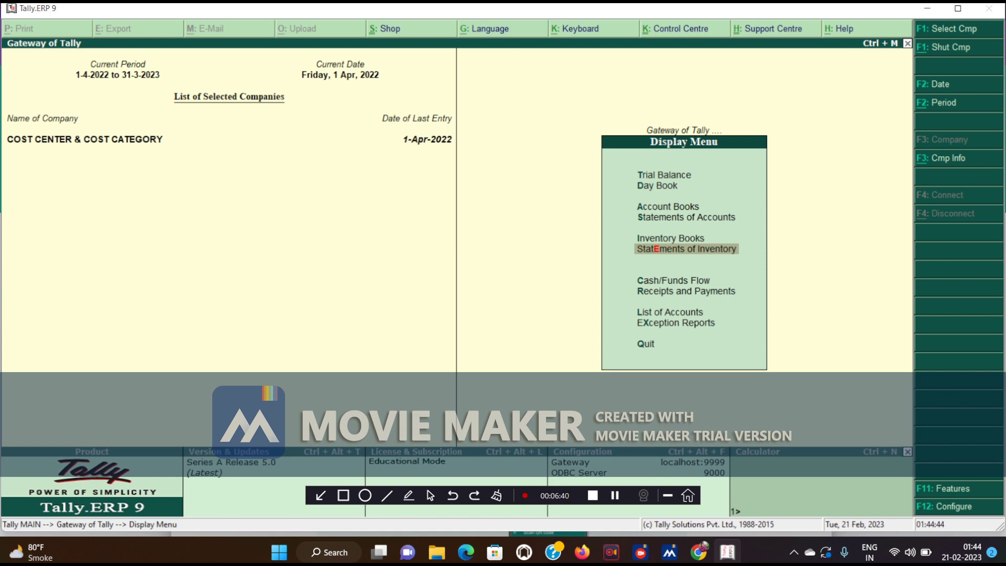
pyautogui.press('Up')
pyautogui.press('Up')
pyautogui.press('Up')
pyautogui.press('Return')
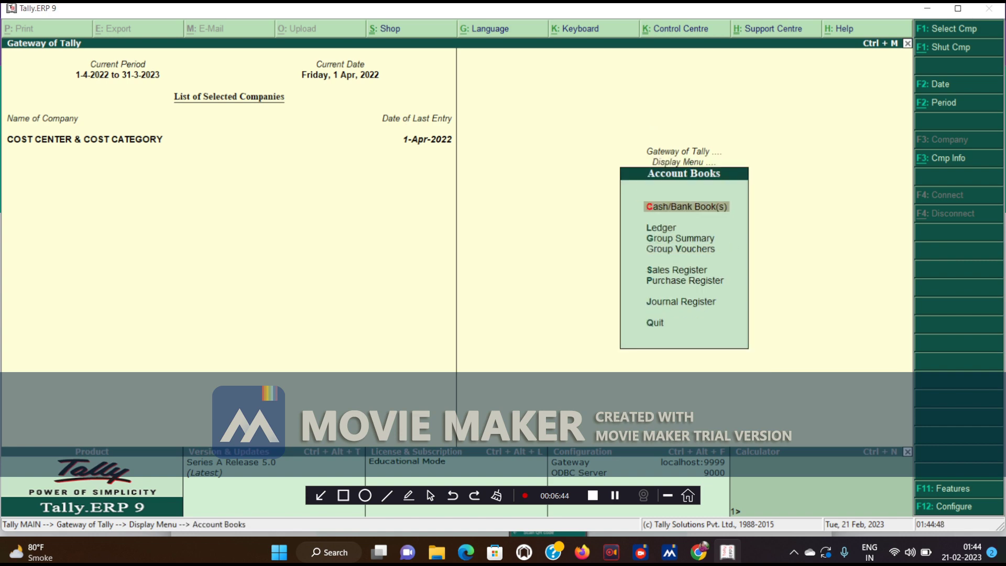
pyautogui.press('Escape')
# - View the cost centres' Category Summary in the Statements of Accounts
pyautogui.press('Down')
pyautogui.press('Return')
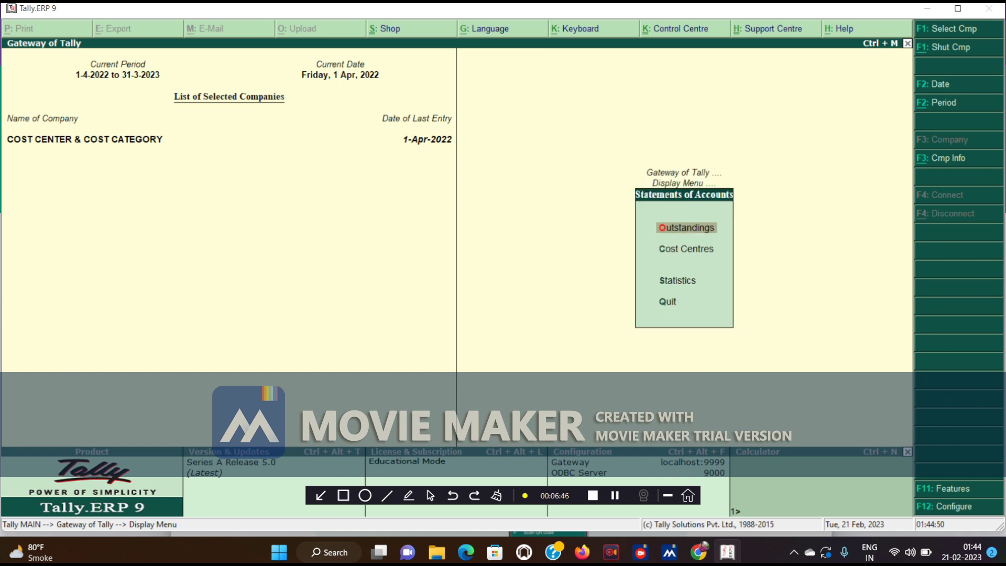
pyautogui.press('Down')
pyautogui.press('Return')
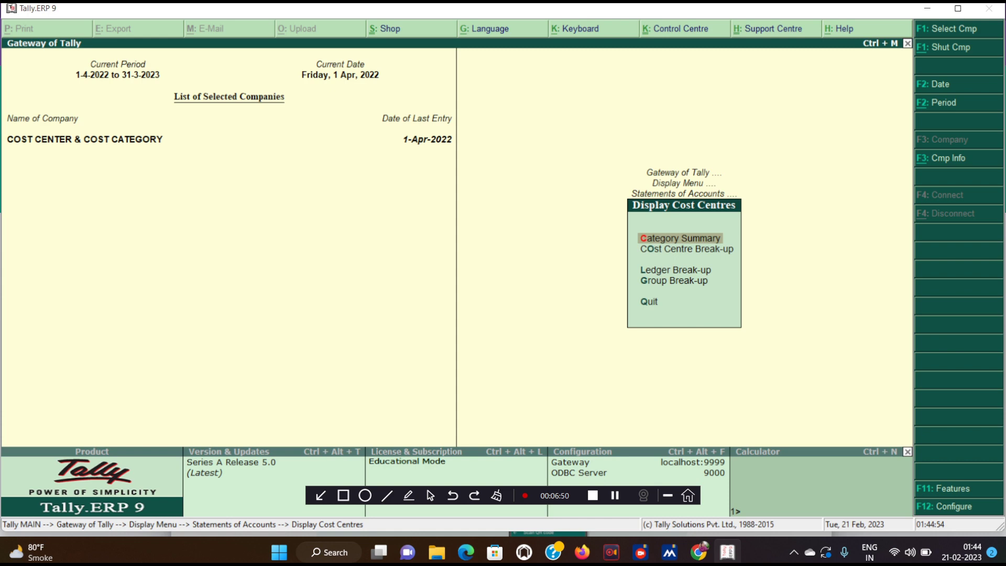
pyautogui.press('Return')
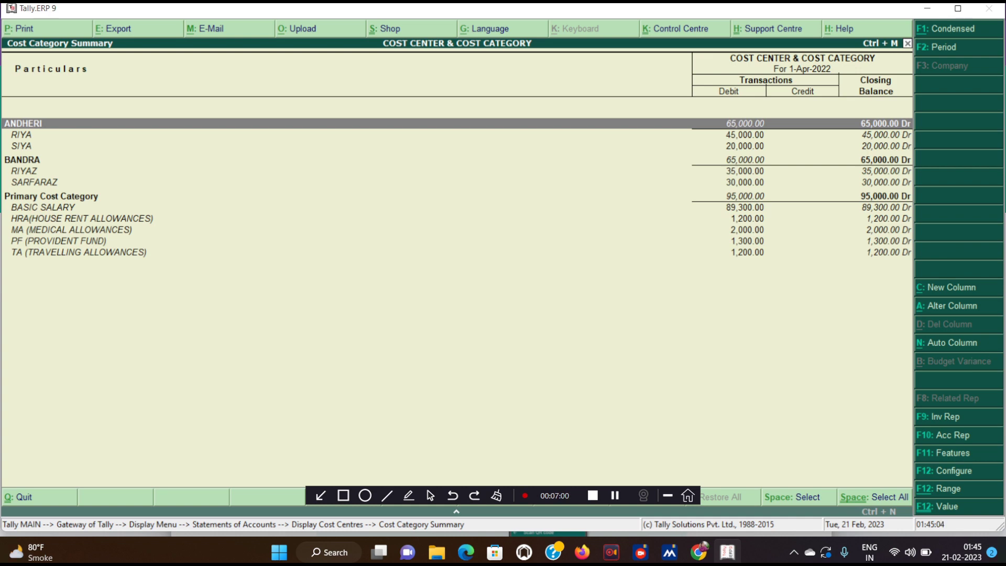
pyautogui.press('Escape')
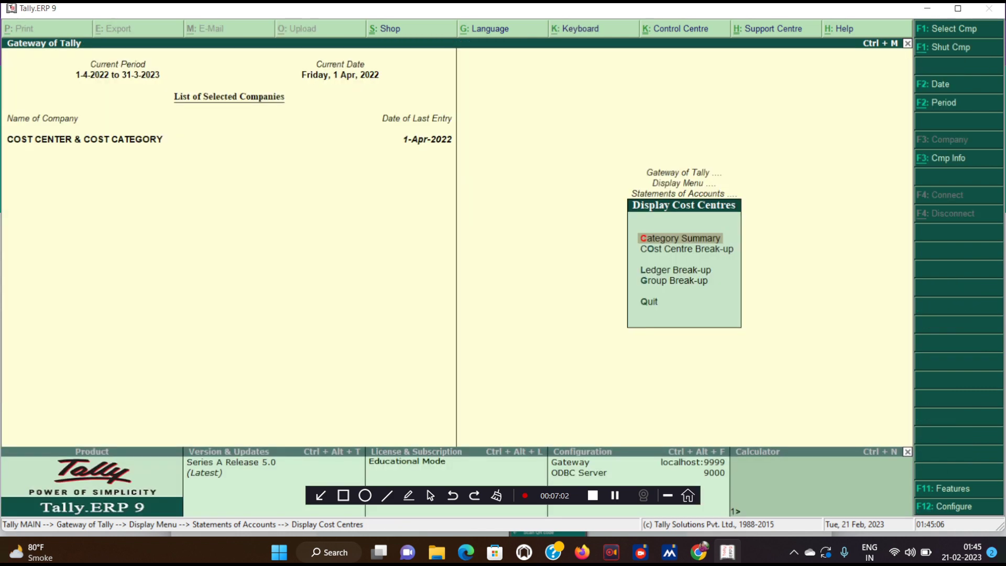
# - View the cost centres that can be chosen for the Cost Centre Break-up report
pyautogui.press('Down')
pyautogui.press('Return')
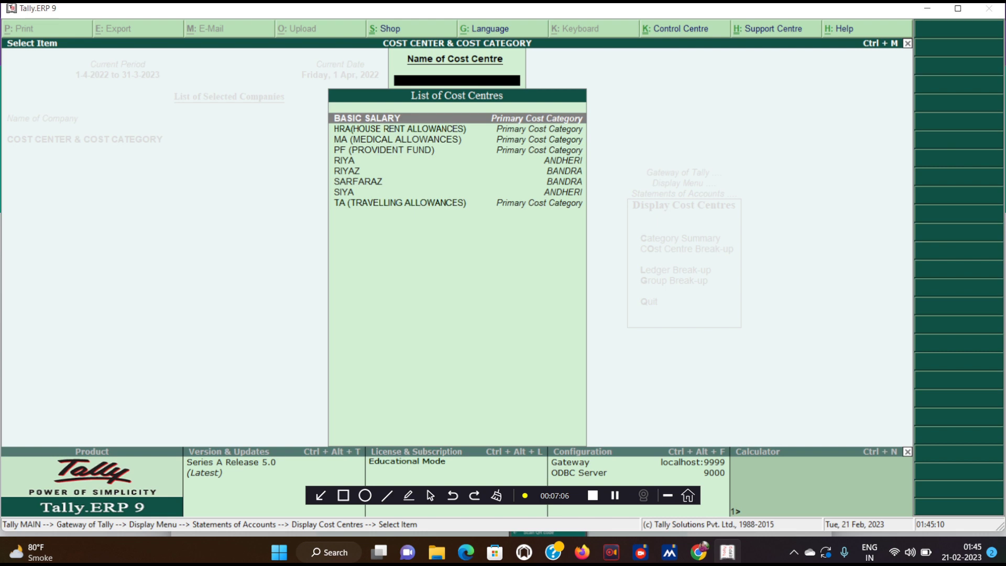
pyautogui.press('Escape')
# - View the Ledger Break-up report for the SALARY ledger and return to the cost centre reports
pyautogui.press('Down')
pyautogui.press('Return')
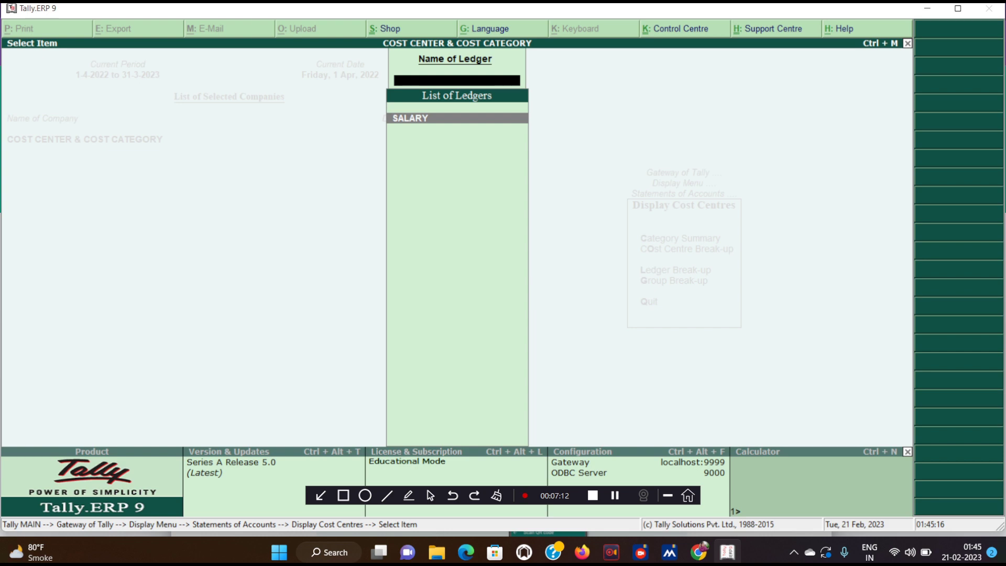
pyautogui.press('Return')
pyautogui.press('Escape')
pyautogui.press('Escape')
pyautogui.press('Escape')
# - View the groups available for the Group Break-up report and return to Statements of Accounts
pyautogui.press('Down')
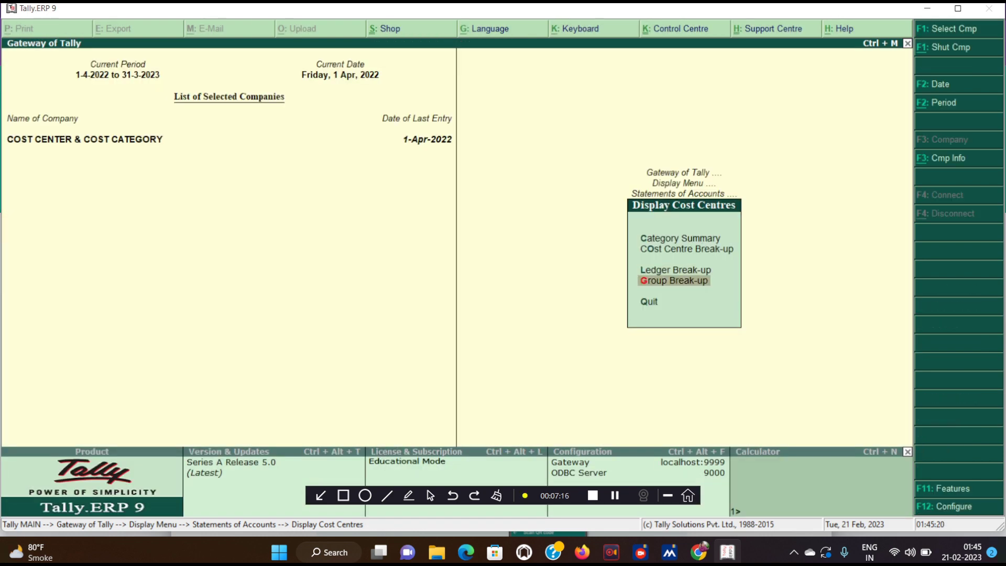
pyautogui.press('Return')
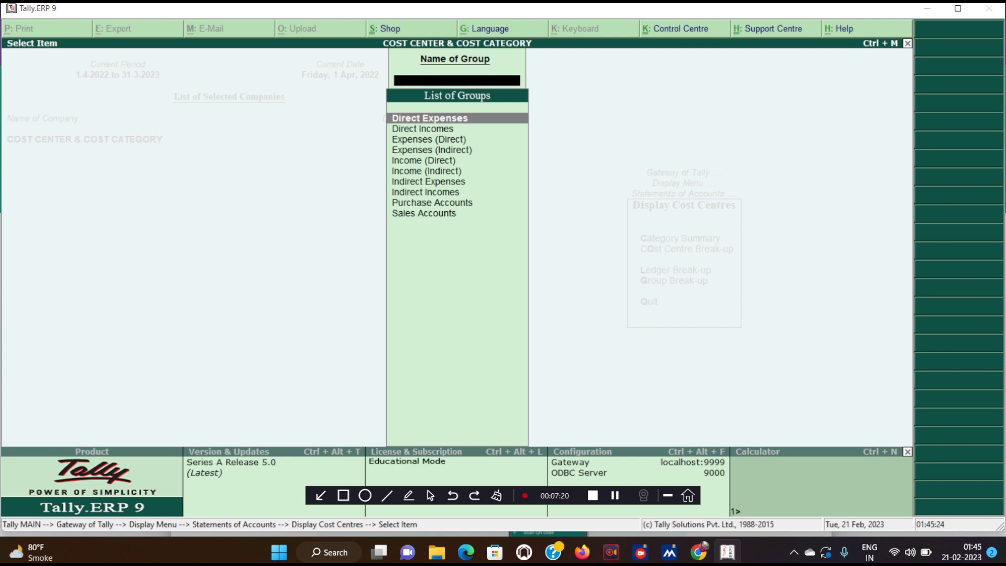
pyautogui.press('Escape')
pyautogui.press('Escape')
pyautogui.press('Escape')
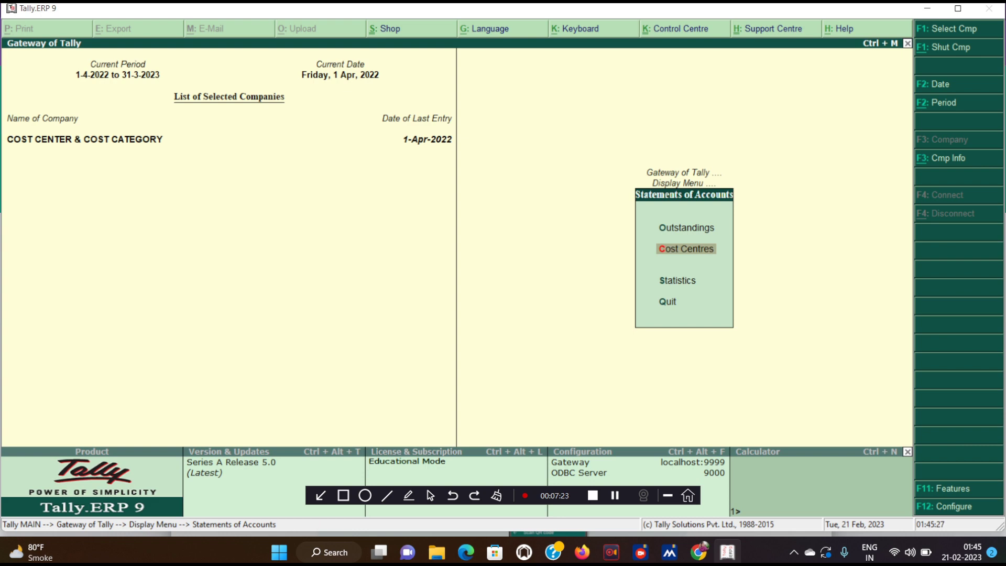